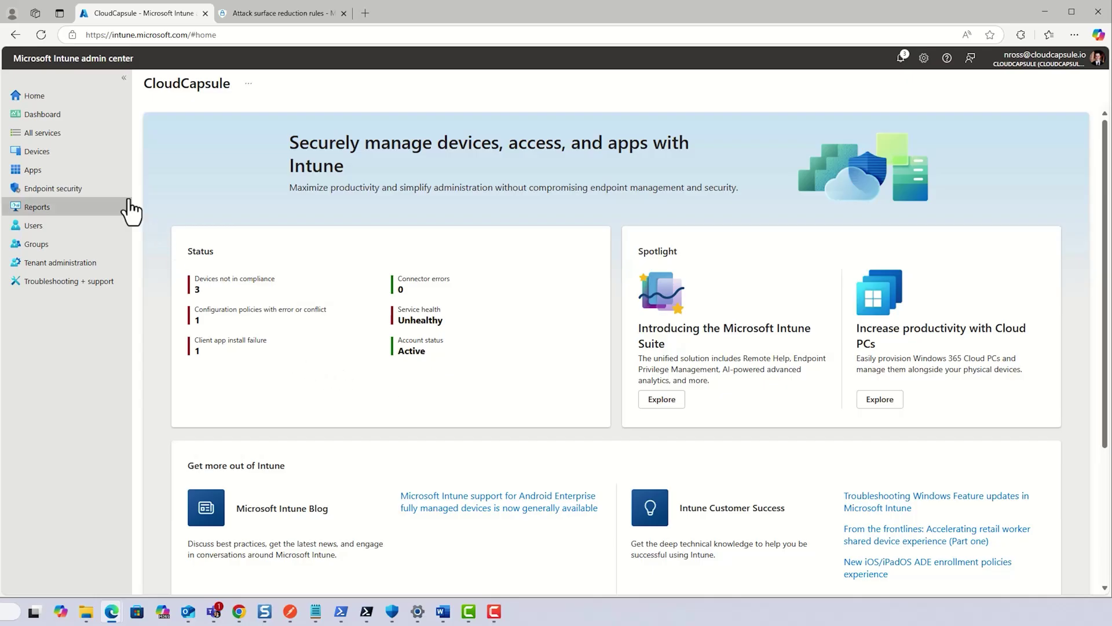
Start a new attack surface reduction policy under Endpoint security for the Windows platform with the Attack Surface Reduction Rules profile
{"action": "left_click", "coordinate": [71, 190]}
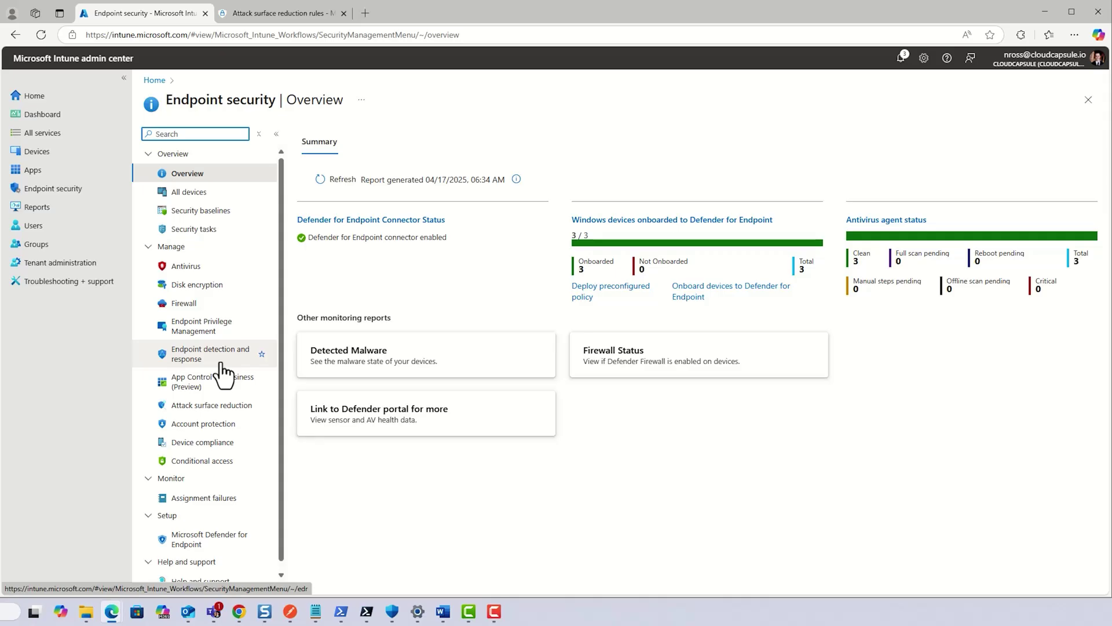
{"action": "left_click", "coordinate": [226, 406]}
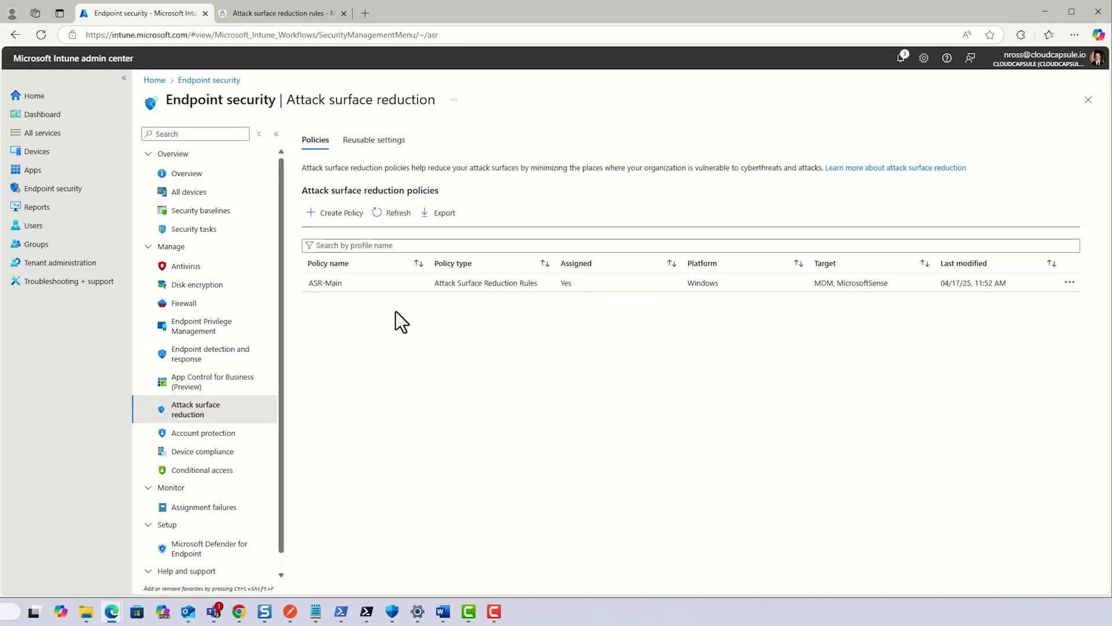
{"action": "left_click", "coordinate": [343, 215]}
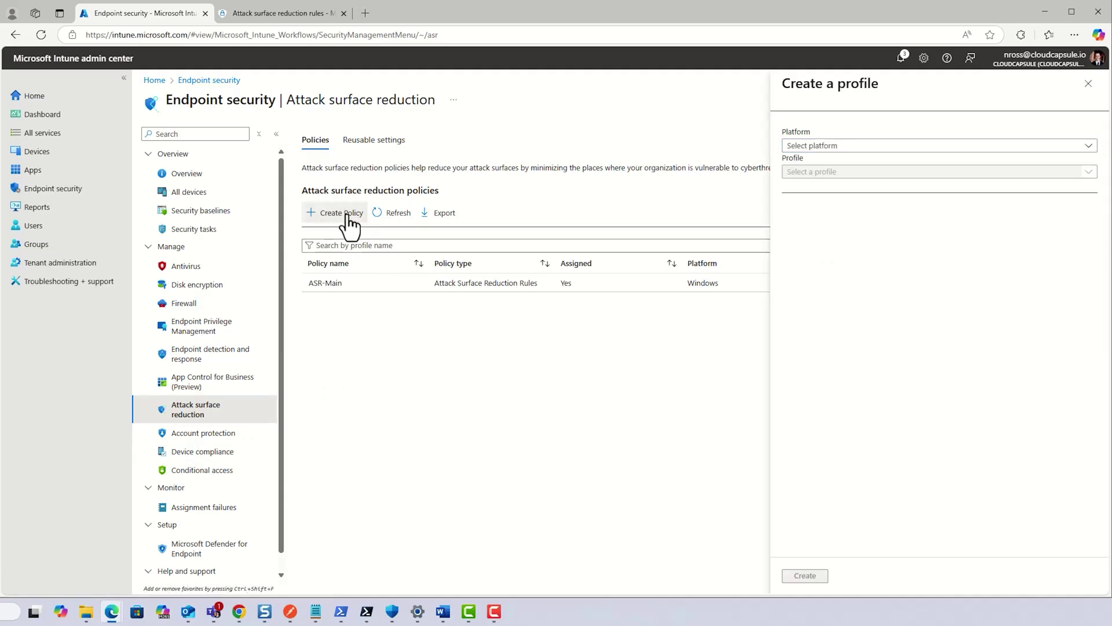
{"action": "left_click", "coordinate": [808, 146]}
{"action": "left_click", "coordinate": [828, 182]}
{"action": "left_click", "coordinate": [829, 173]}
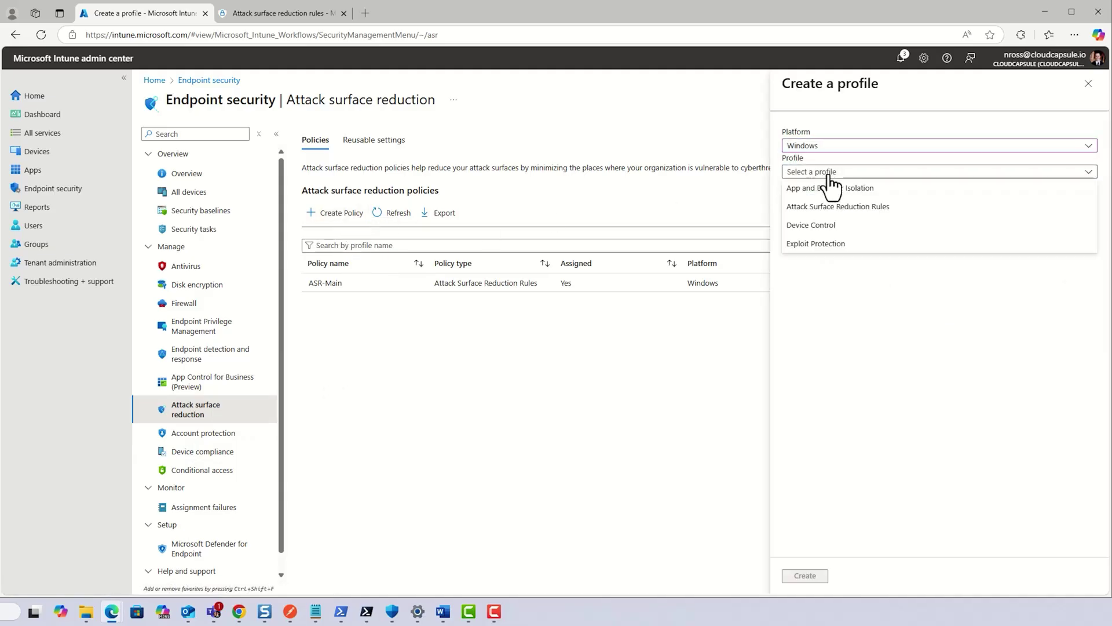
{"action": "left_click", "coordinate": [839, 207]}
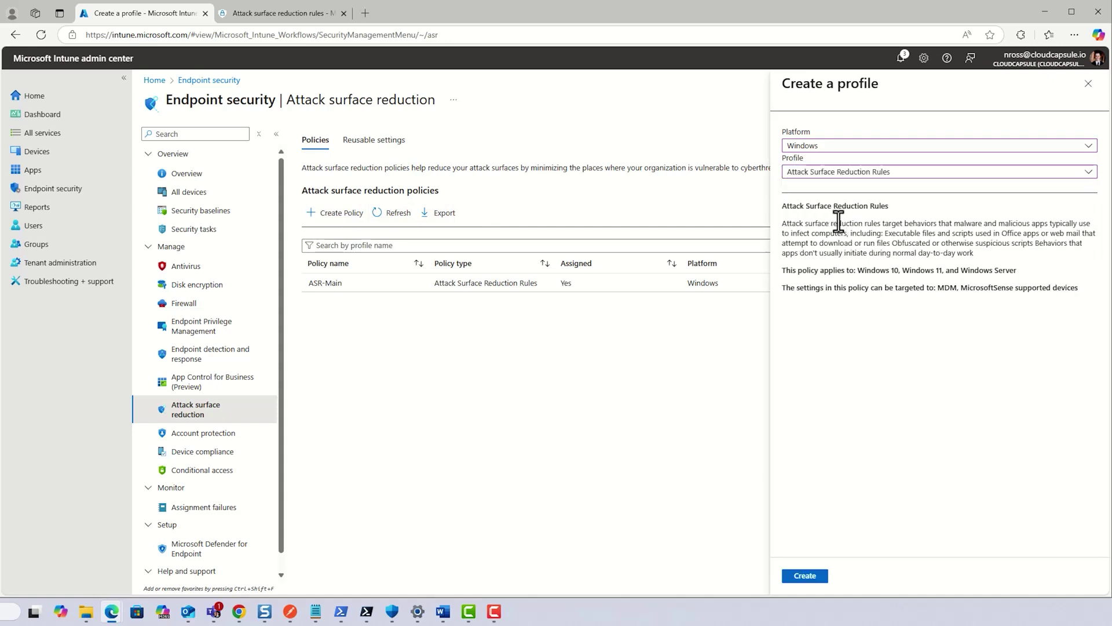
{"action": "left_click", "coordinate": [816, 576]}
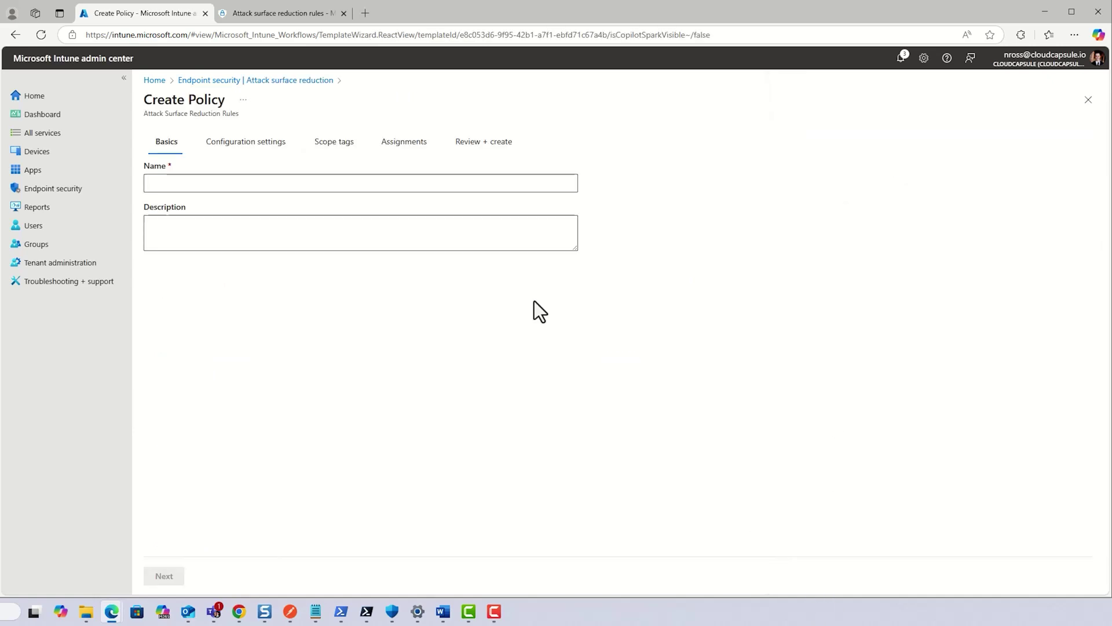
Name the policy ASR_Rules and continue to its configuration settings
{"action": "left_click", "coordinate": [422, 183]}
{"action": "type", "text": "ASR Rules"}
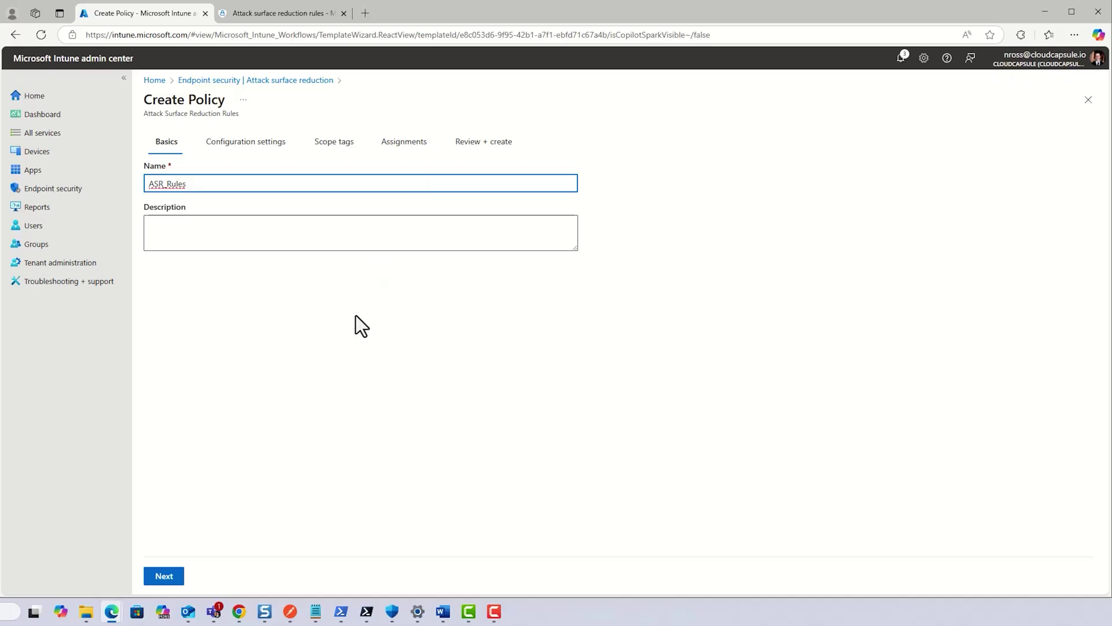
{"action": "left_click", "coordinate": [164, 576]}
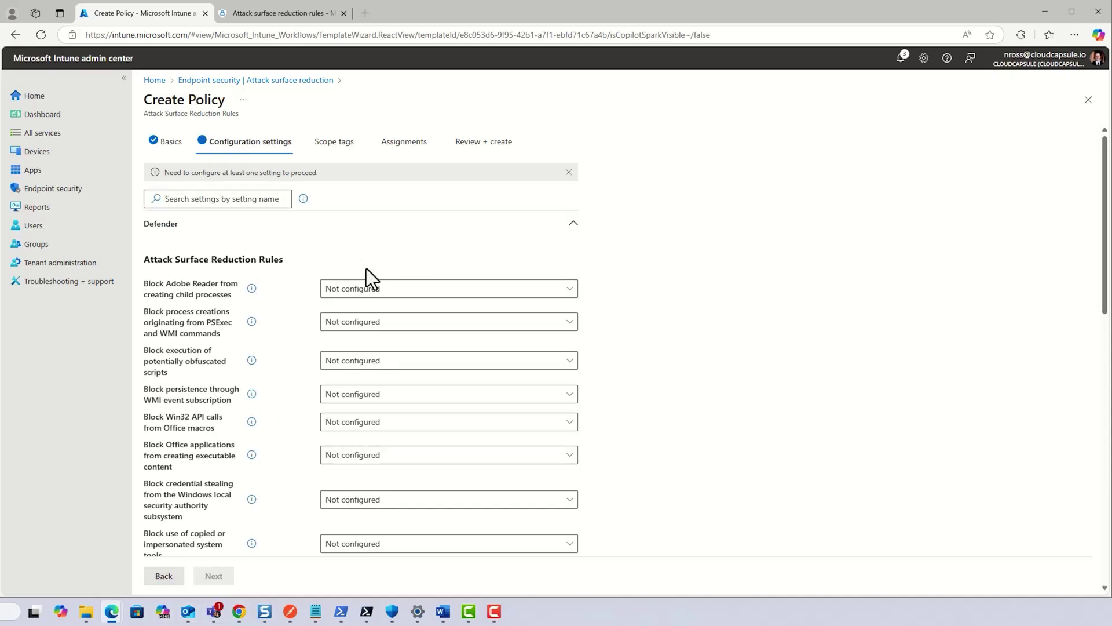
Look through the available rules and set Block Adobe Reader from creating child processes to Block
{"action": "scroll", "coordinate": [300, 314], "scroll_direction": "down", "scroll_amount": 5}
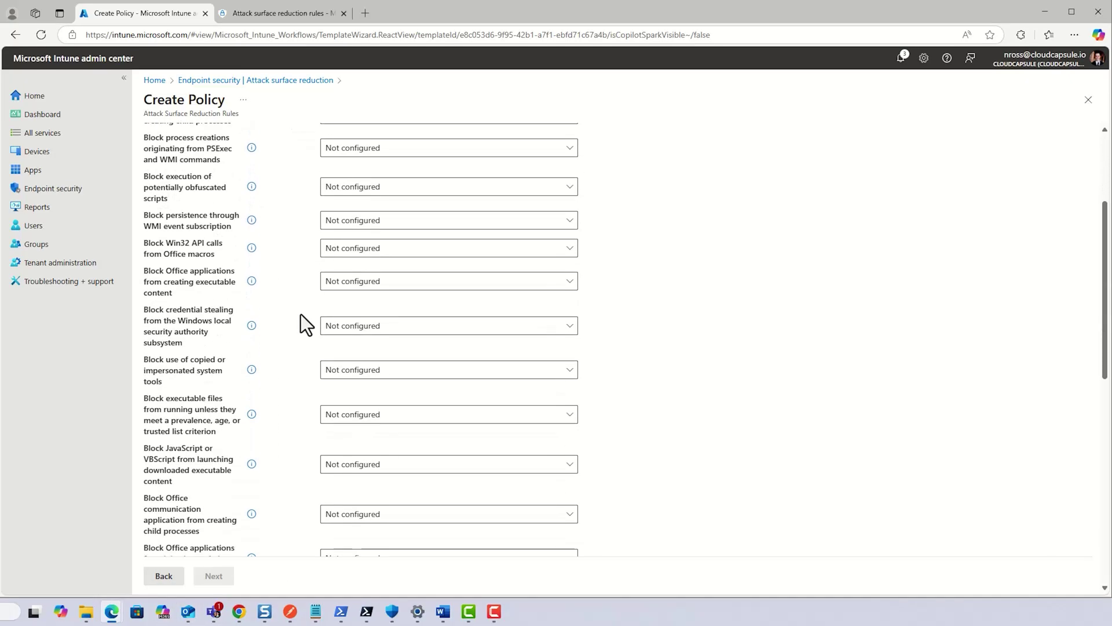
{"action": "scroll", "coordinate": [377, 504], "scroll_direction": "down", "scroll_amount": 2}
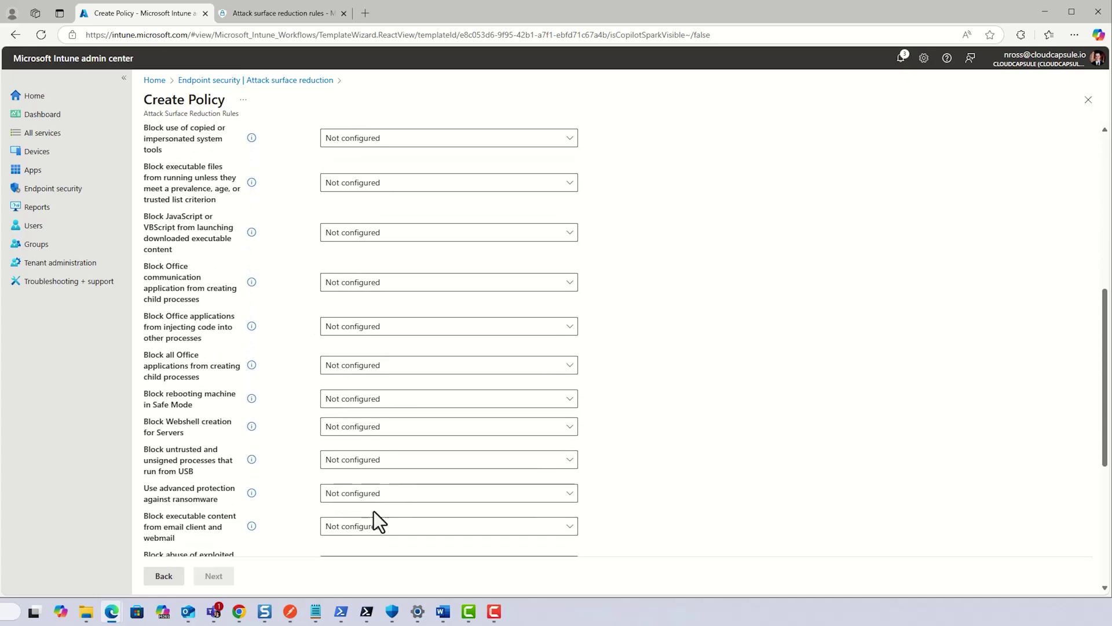
{"action": "scroll", "coordinate": [394, 342], "scroll_direction": "up", "scroll_amount": 1}
{"action": "scroll", "coordinate": [394, 342], "scroll_direction": "up", "scroll_amount": 7}
{"action": "left_click", "coordinate": [380, 290]}
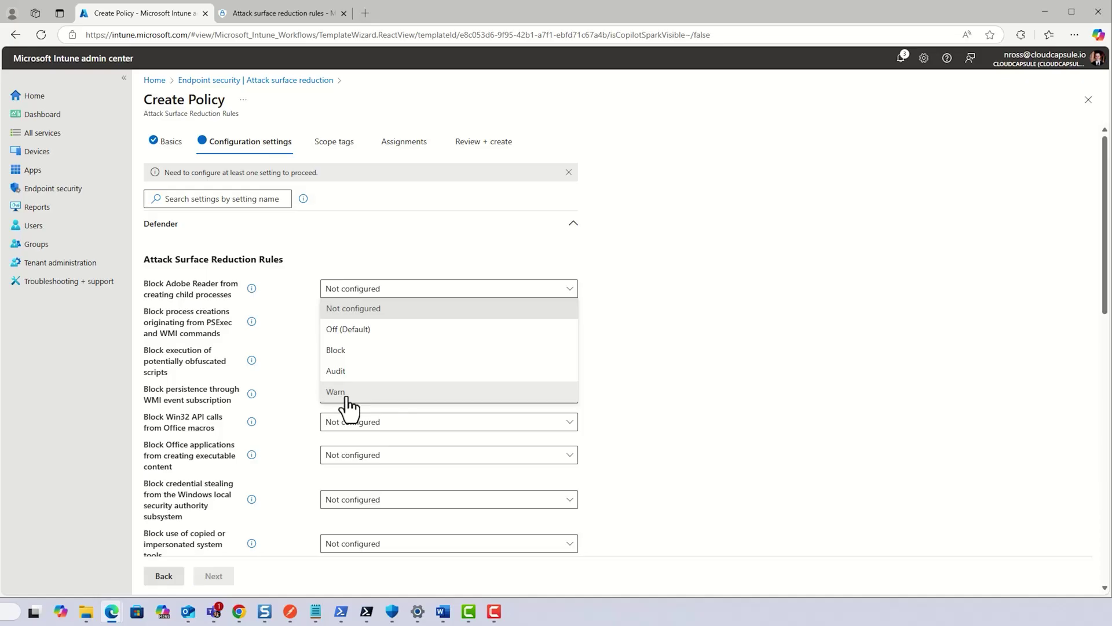
{"action": "left_click", "coordinate": [348, 354]}
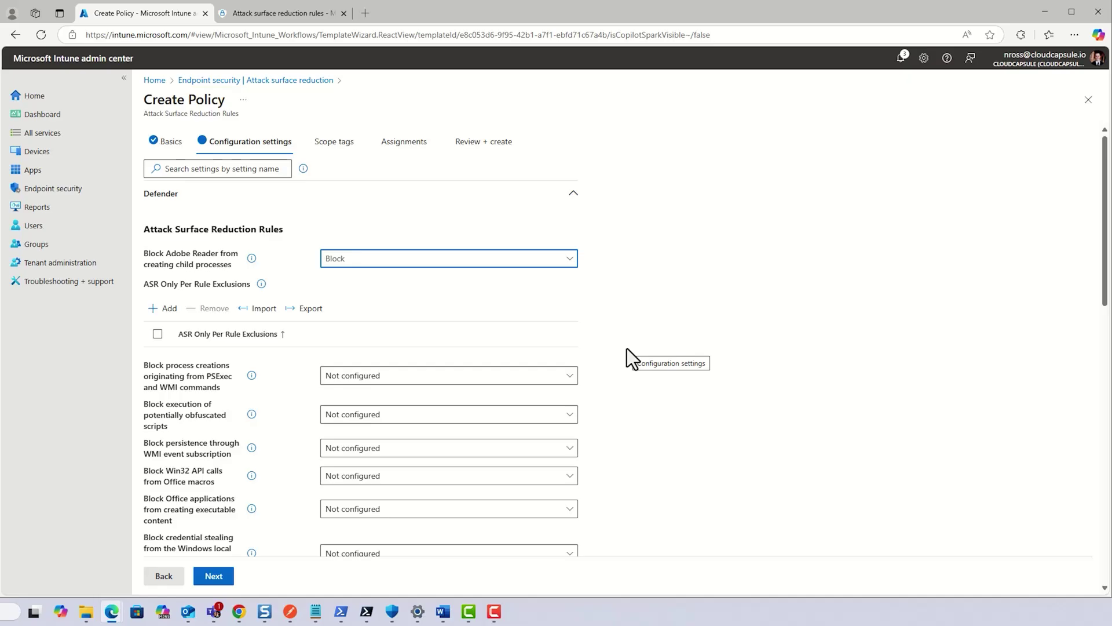
Set the rules for Adobe Reader child processes, PSExec and WMI process creations, and potentially obfuscated scripts to Audit
{"action": "left_click", "coordinate": [536, 262]}
{"action": "left_click", "coordinate": [424, 341]}
{"action": "scroll", "coordinate": [214, 439], "scroll_direction": "down", "scroll_amount": 3}
{"action": "scroll", "coordinate": [214, 439], "scroll_direction": "down", "scroll_amount": 3}
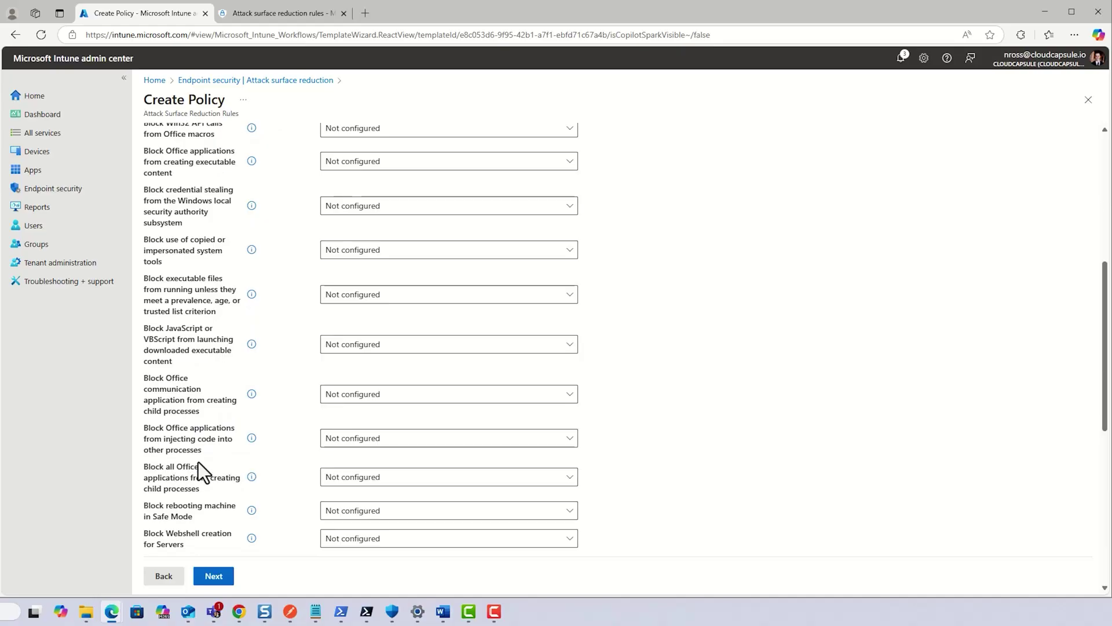
{"action": "scroll", "coordinate": [198, 461], "scroll_direction": "down", "scroll_amount": 1}
{"action": "scroll", "coordinate": [198, 461], "scroll_direction": "up", "scroll_amount": 2}
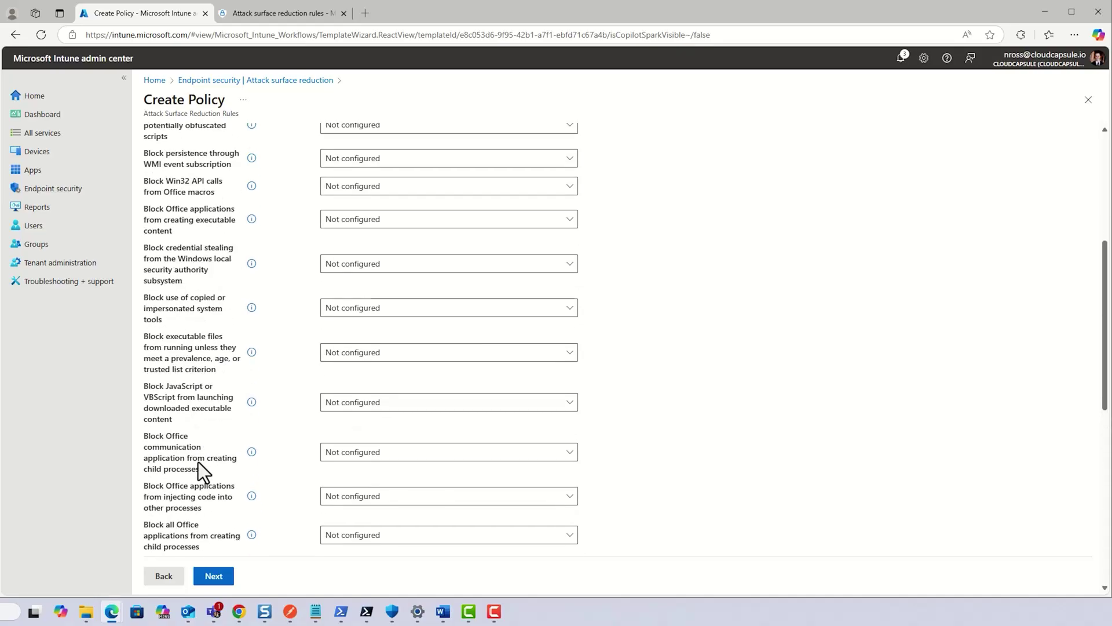
{"action": "scroll", "coordinate": [198, 462], "scroll_direction": "up", "scroll_amount": 1}
{"action": "scroll", "coordinate": [198, 461], "scroll_direction": "up", "scroll_amount": 2}
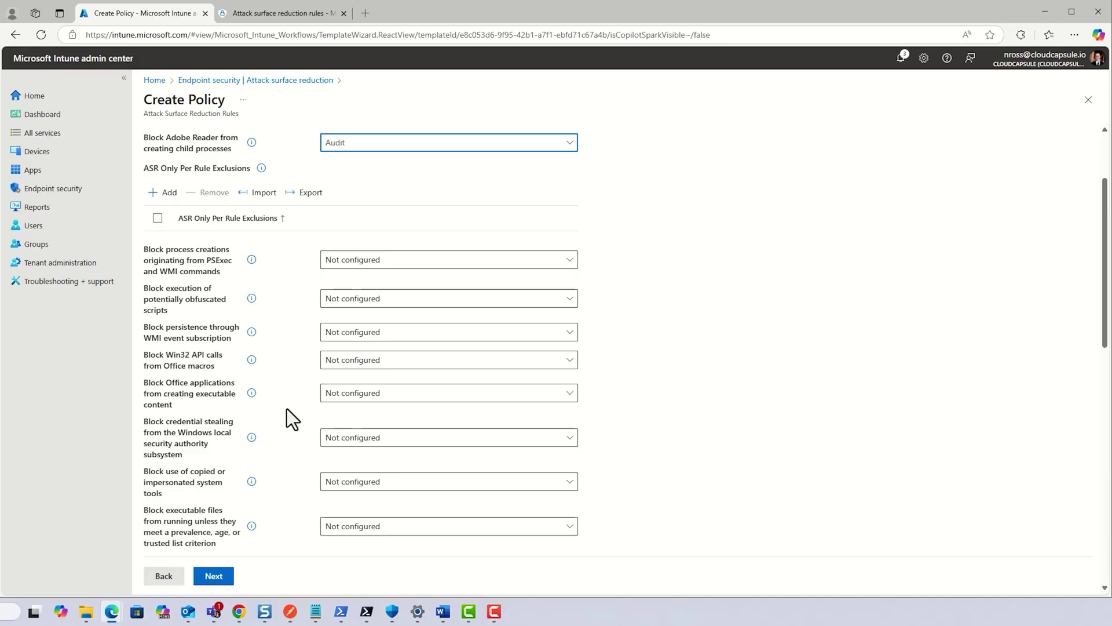
{"action": "left_click", "coordinate": [425, 262]}
{"action": "left_click", "coordinate": [385, 342]}
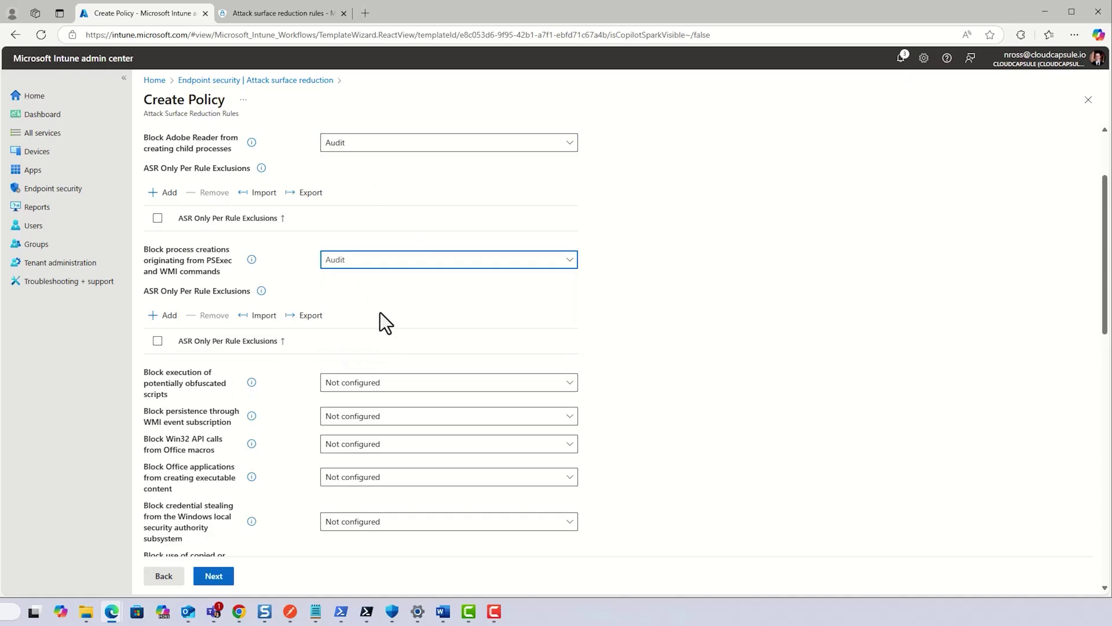
{"action": "left_click", "coordinate": [391, 383]}
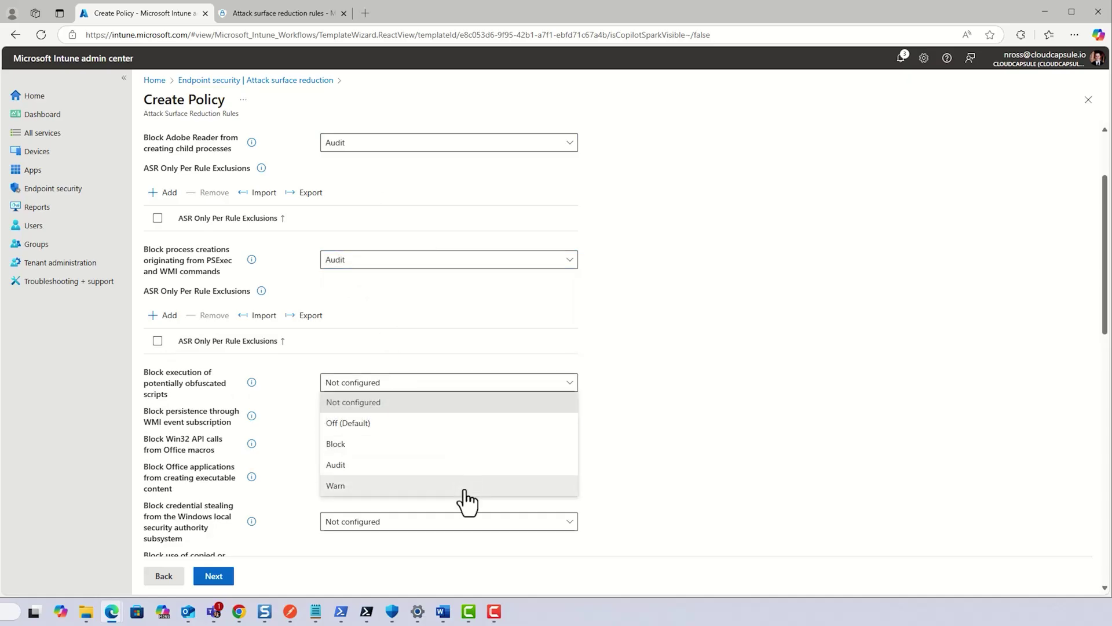
{"action": "left_click", "coordinate": [435, 466]}
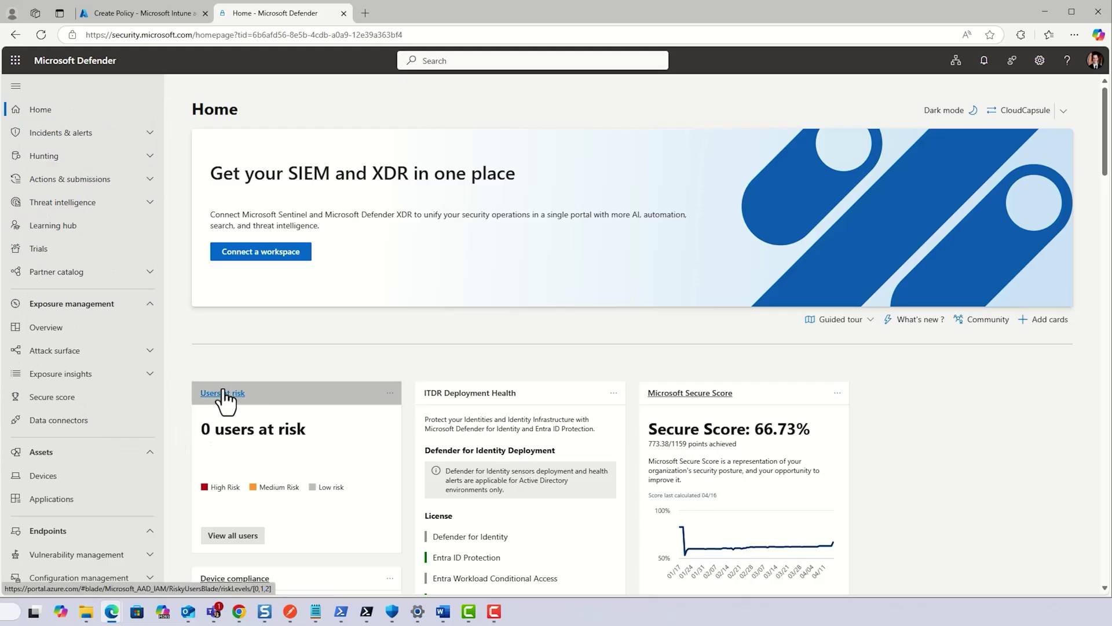
Open the Attack surface reduction rules report among the endpoint reports in Microsoft Defender
{"action": "scroll", "coordinate": [117, 454], "scroll_direction": "down", "scroll_amount": 5}
{"action": "scroll", "coordinate": [120, 461], "scroll_direction": "down", "scroll_amount": 3}
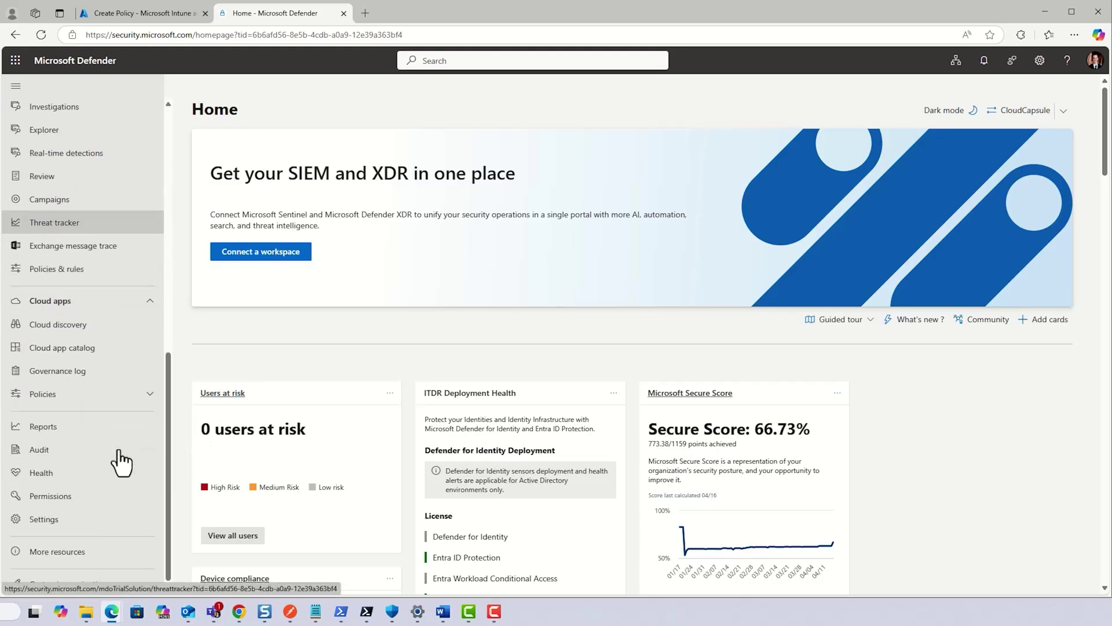
{"action": "left_click", "coordinate": [74, 434]}
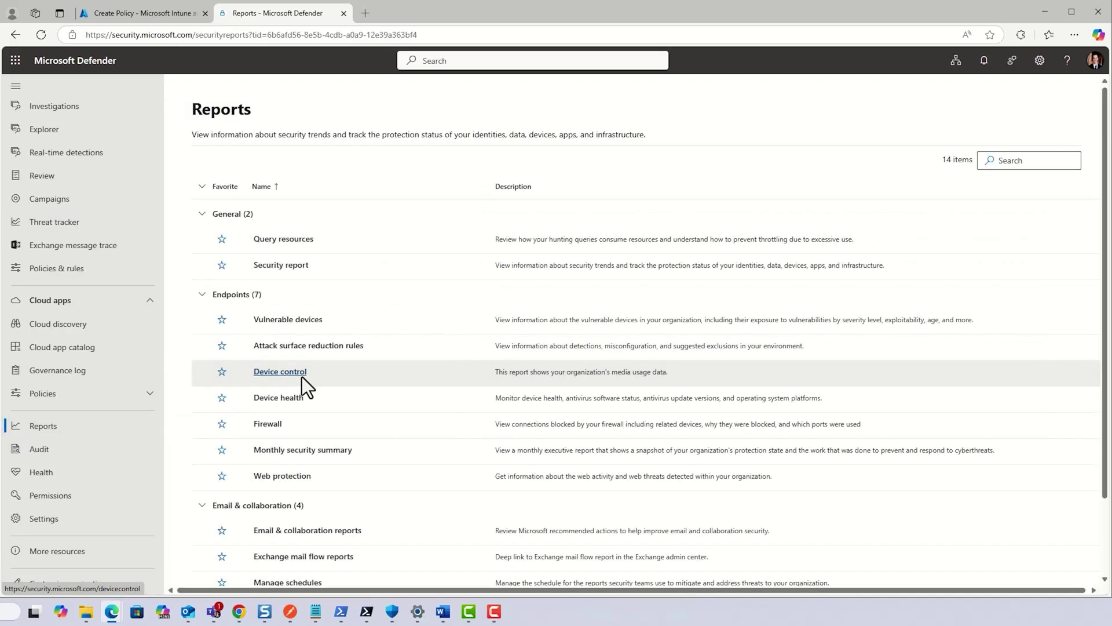
{"action": "left_click", "coordinate": [308, 345]}
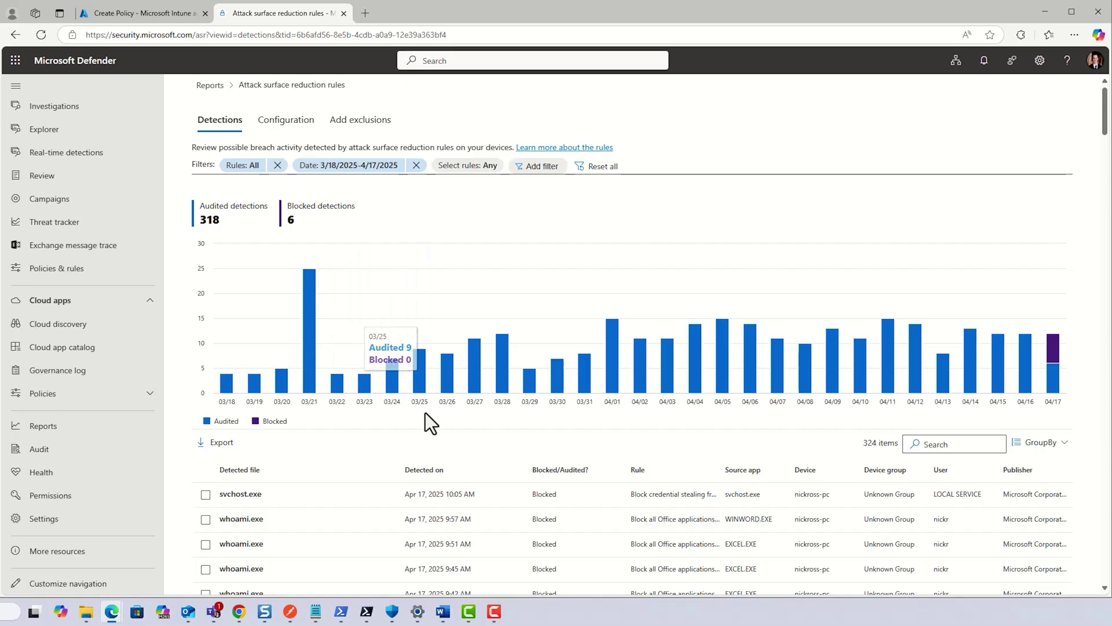
Review the detections chart and list, and inspect the file details of the svchost.exe detection from Apr 17, 2025 1:56 AM
{"action": "scroll", "coordinate": [425, 412], "scroll_direction": "down", "scroll_amount": 1}
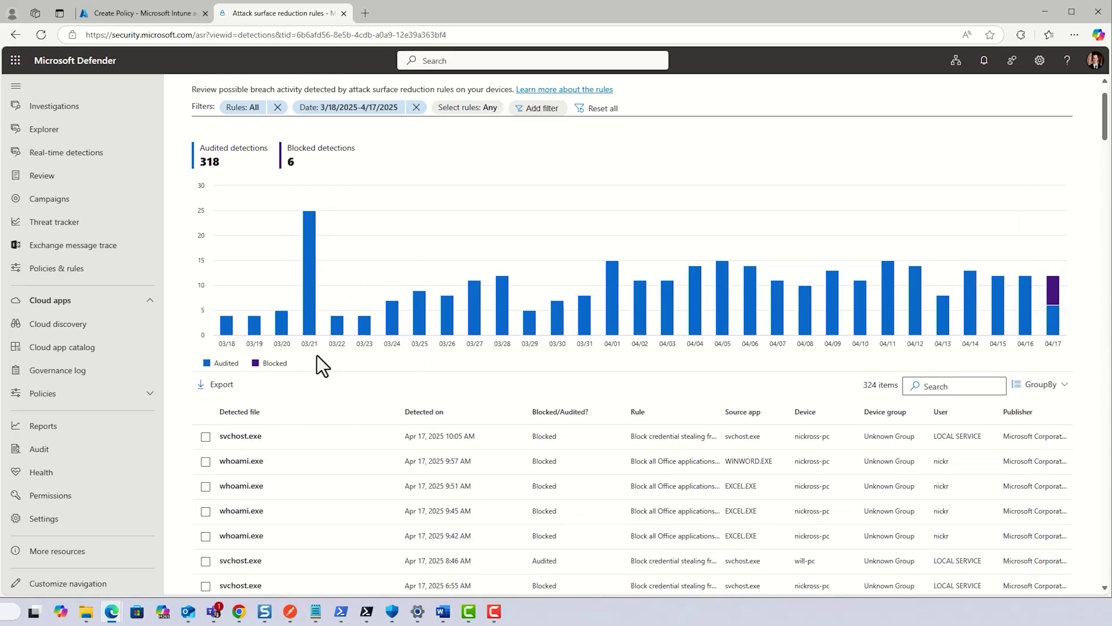
{"action": "scroll", "coordinate": [317, 355], "scroll_direction": "down", "scroll_amount": 2}
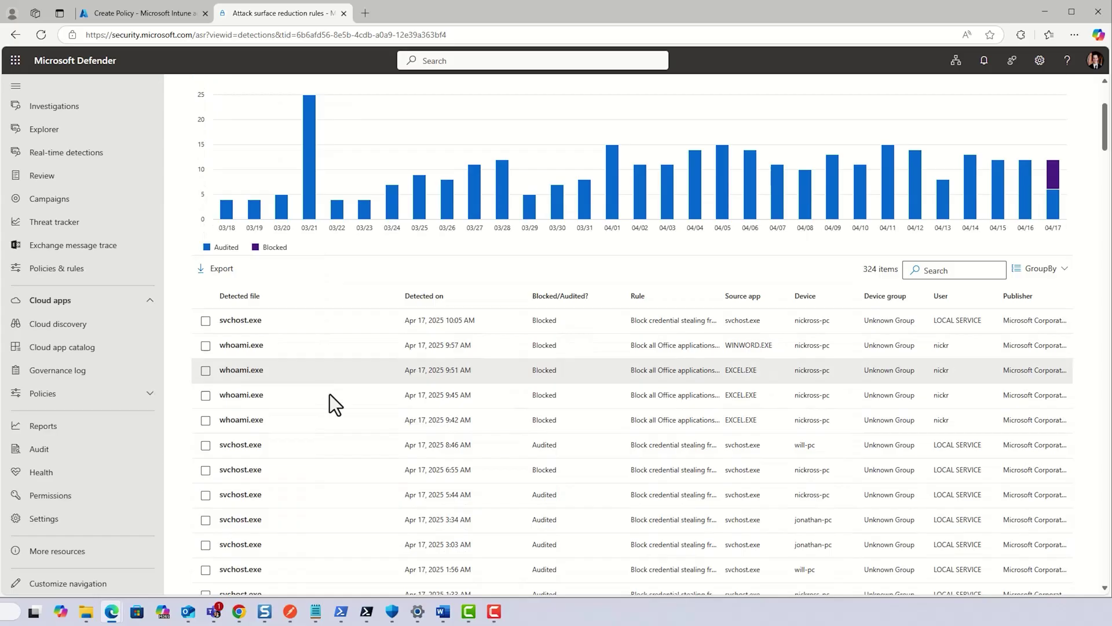
{"action": "scroll", "coordinate": [329, 397], "scroll_direction": "down", "scroll_amount": 2}
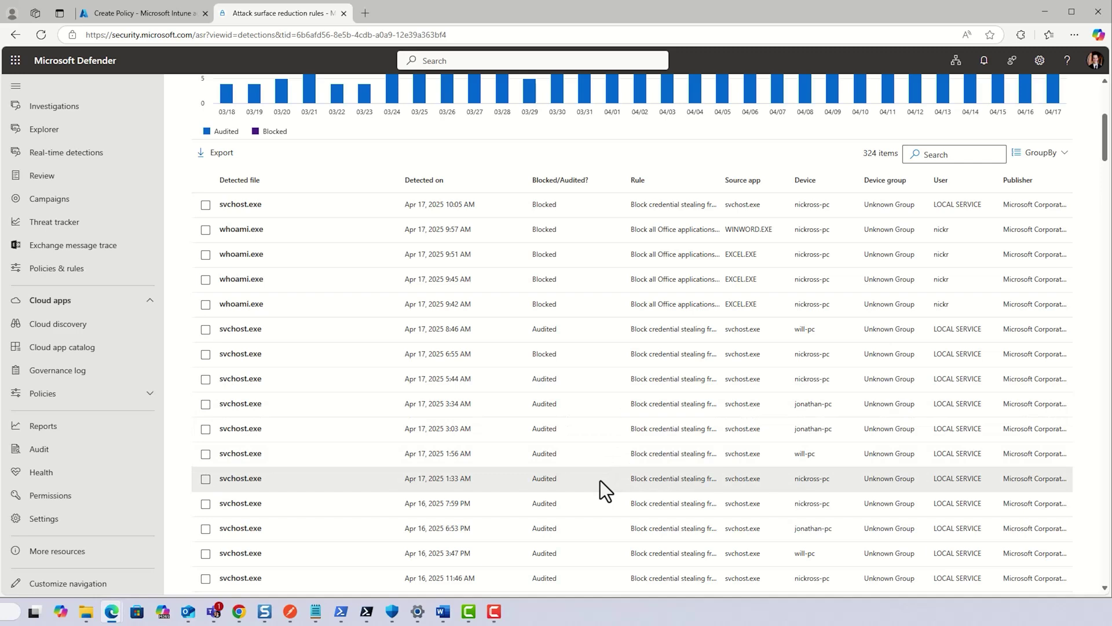
{"action": "left_click", "coordinate": [265, 454]}
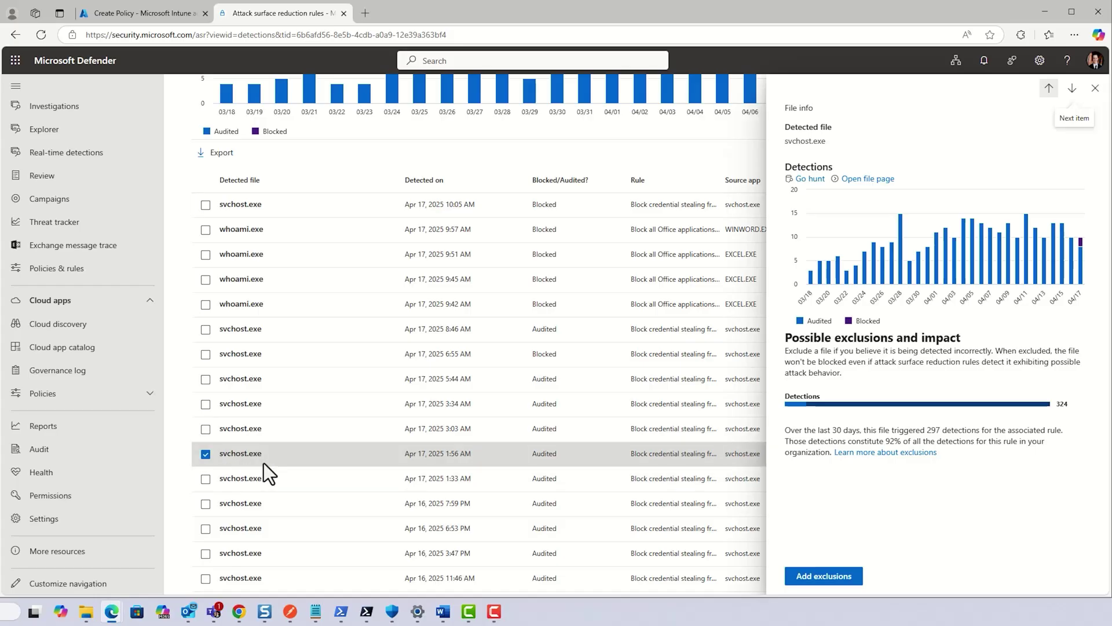
{"action": "scroll", "coordinate": [291, 460], "scroll_direction": "down", "scroll_amount": 7}
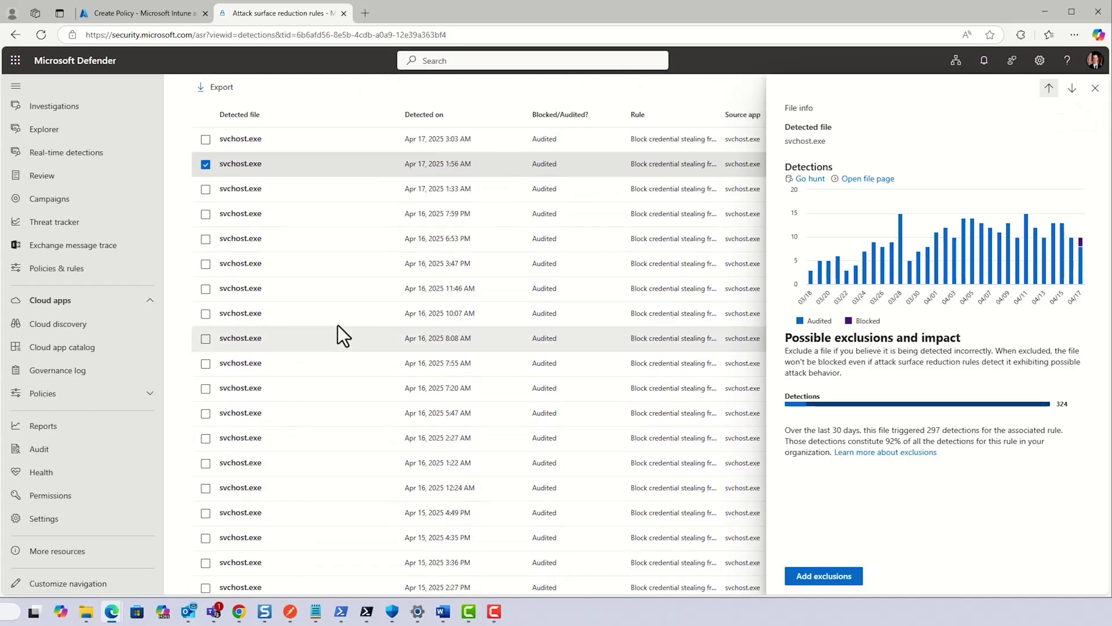
{"action": "scroll", "coordinate": [458, 322], "scroll_direction": "up", "scroll_amount": 8}
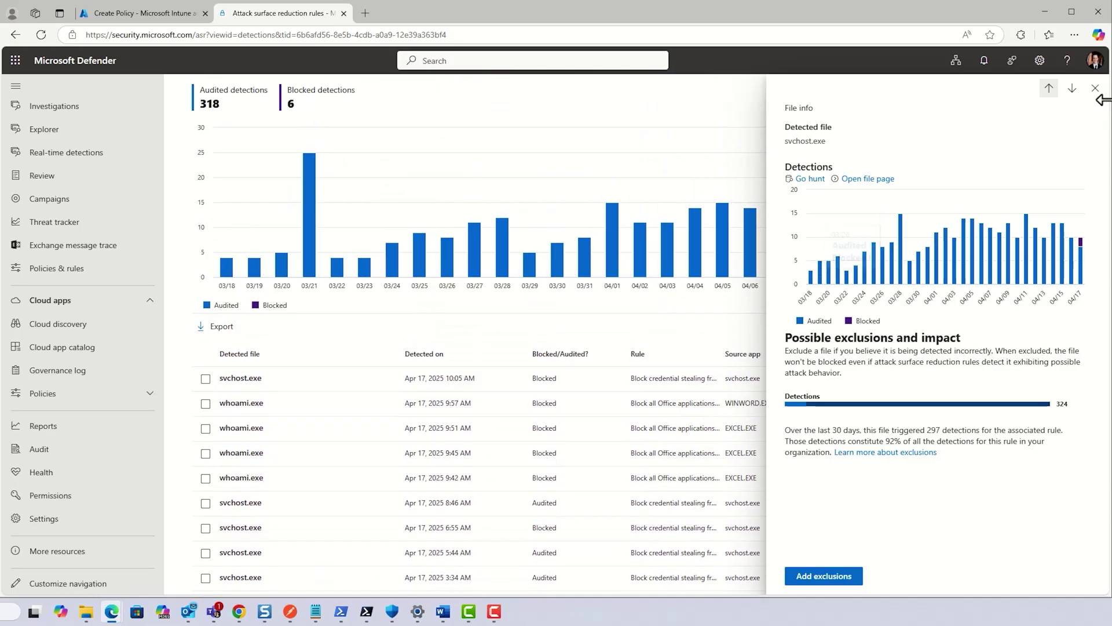
{"action": "left_click", "coordinate": [1094, 90]}
{"action": "scroll", "coordinate": [394, 349], "scroll_direction": "up", "scroll_amount": 2}
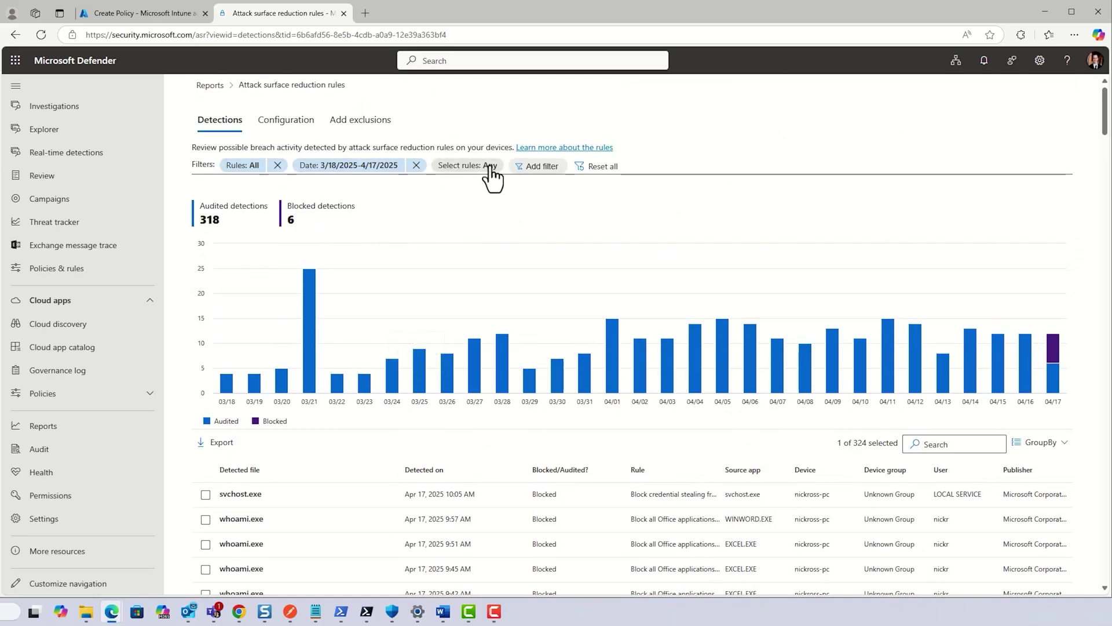
Examine the options of the Rules, Add filter and Select rules filters for the detections without applying any
{"action": "left_click", "coordinate": [240, 167]}
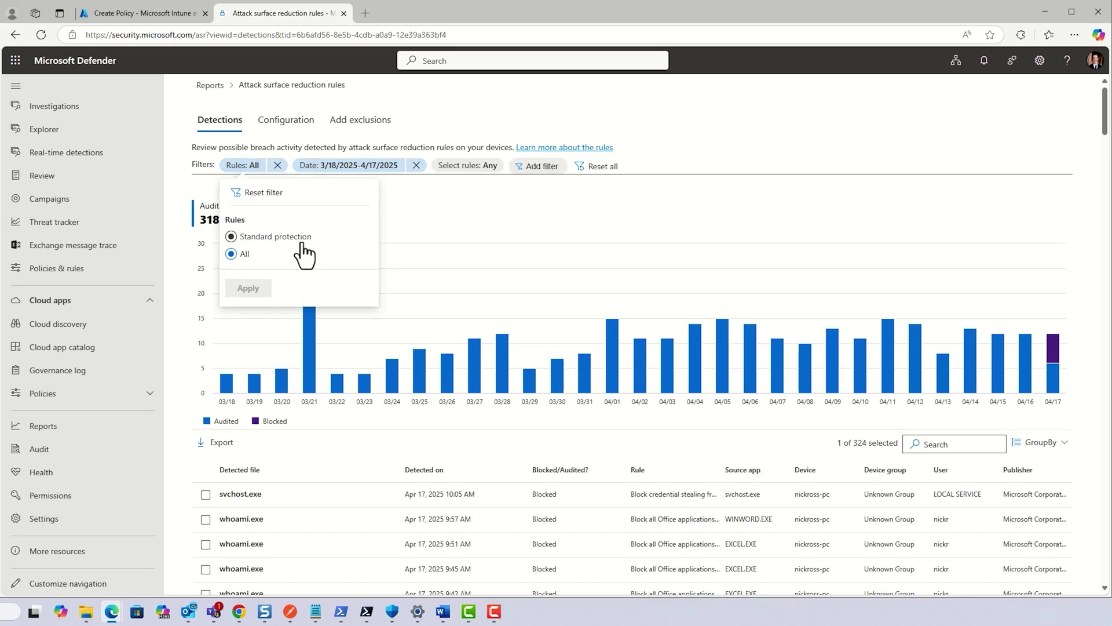
{"action": "left_click", "coordinate": [429, 219]}
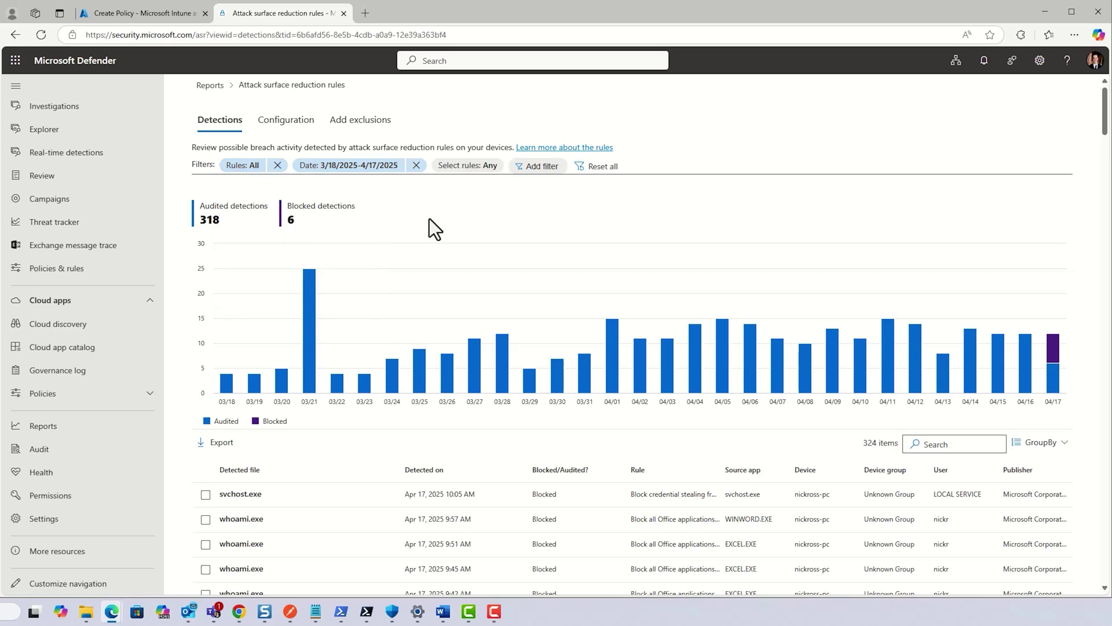
{"action": "left_click", "coordinate": [555, 169]}
{"action": "left_click", "coordinate": [566, 306]}
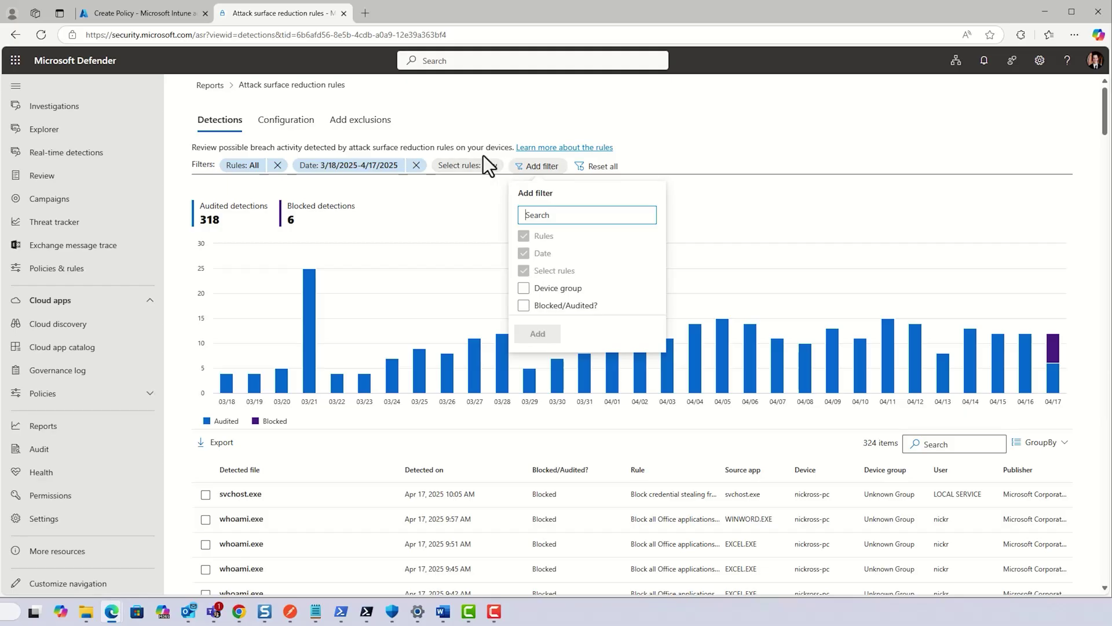
{"action": "left_click", "coordinate": [489, 173]}
{"action": "left_click", "coordinate": [472, 166]}
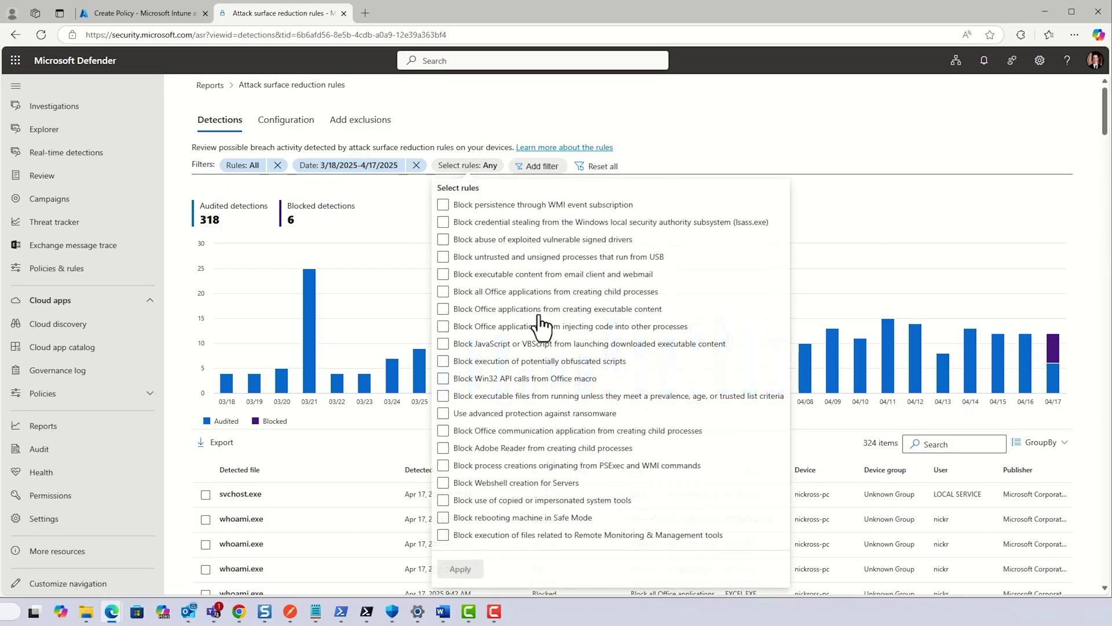
{"action": "left_click", "coordinate": [859, 193]}
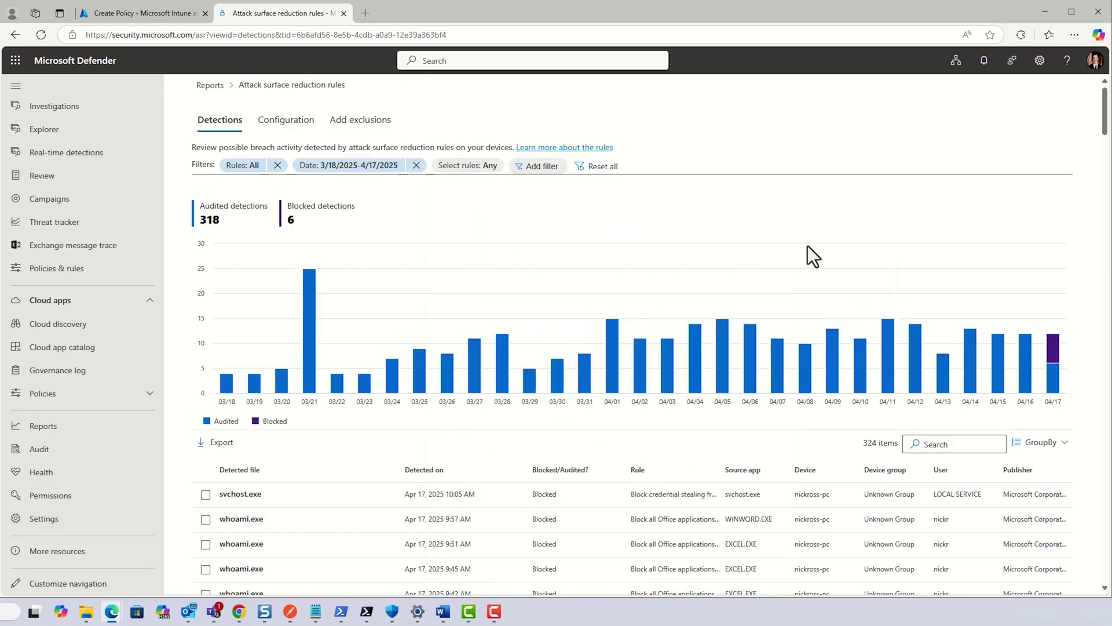
Skim the detections list again and open the report's device configuration overview
{"action": "scroll", "coordinate": [502, 459], "scroll_direction": "down", "scroll_amount": 4}
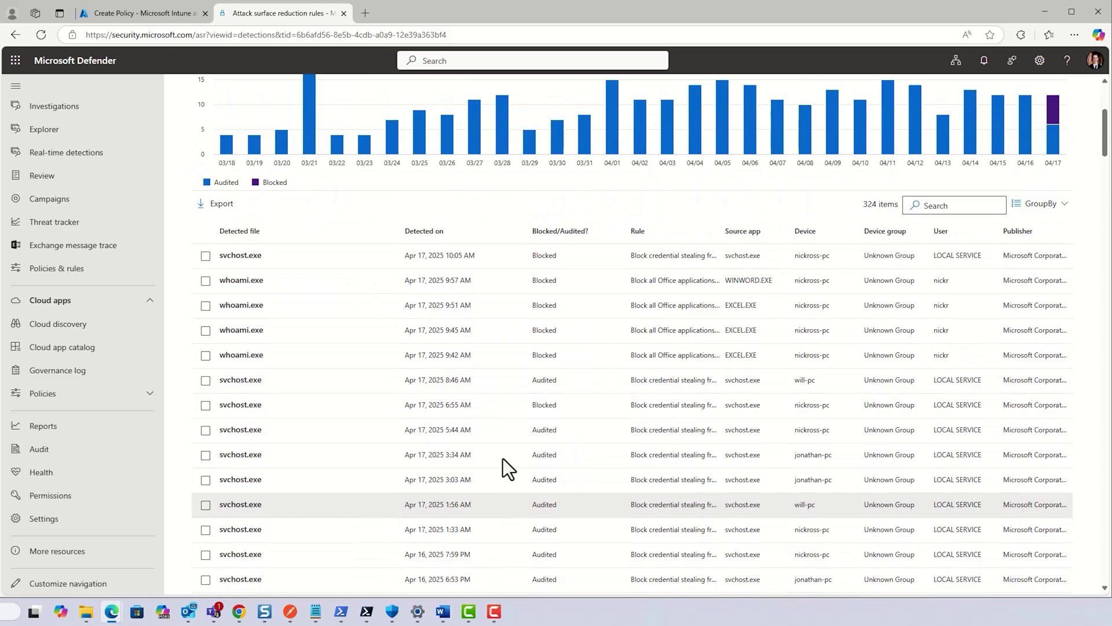
{"action": "scroll", "coordinate": [503, 457], "scroll_direction": "up", "scroll_amount": 4}
{"action": "left_click", "coordinate": [287, 121]}
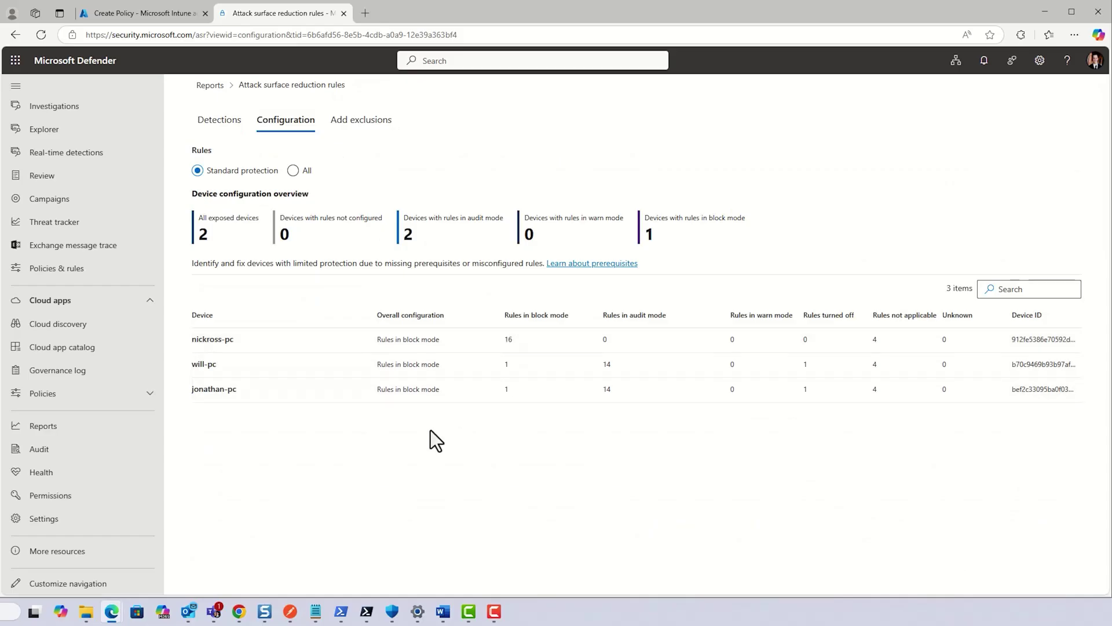
Select OneDriveSetup.exe on the report's exclusions page and download the exclusion paths of the selected file
{"action": "left_click", "coordinate": [367, 118]}
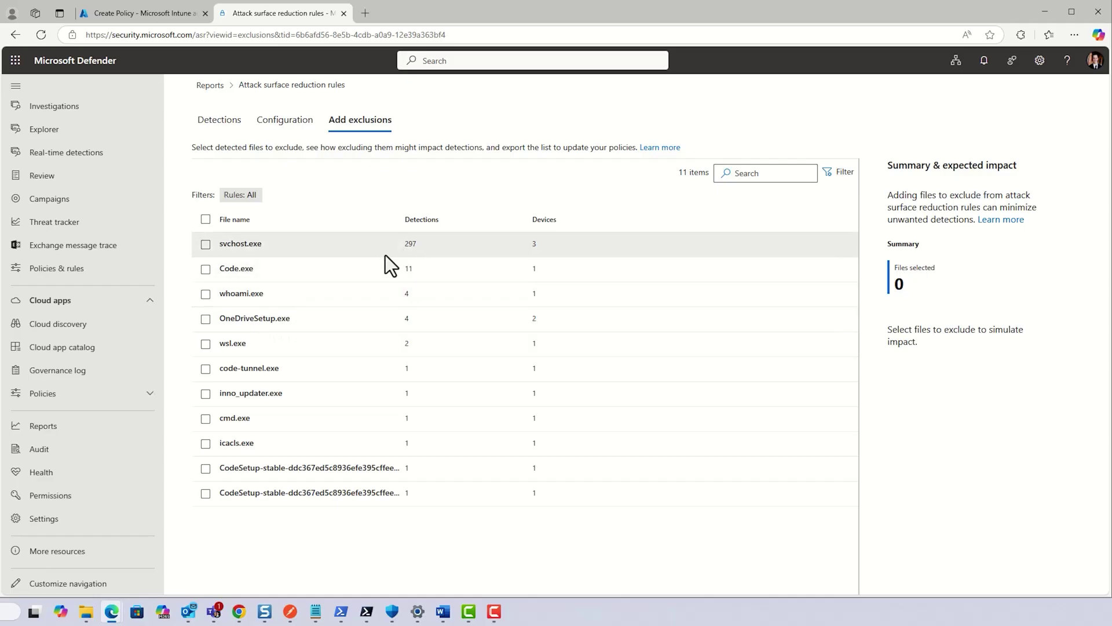
{"action": "left_click", "coordinate": [301, 321]}
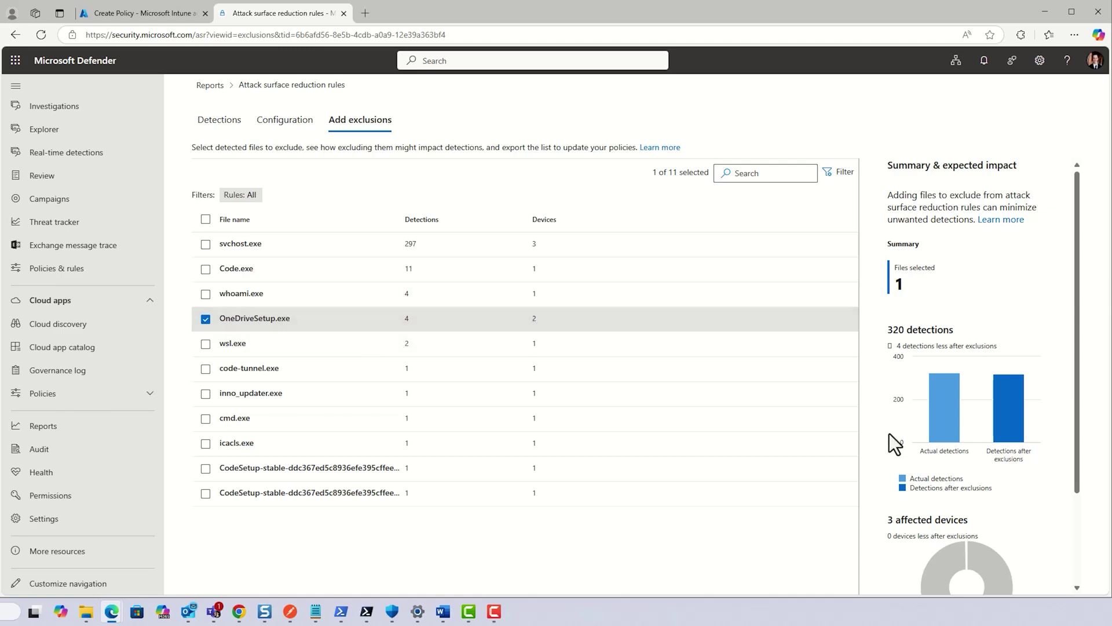
{"action": "scroll", "coordinate": [932, 395], "scroll_direction": "down", "scroll_amount": 2}
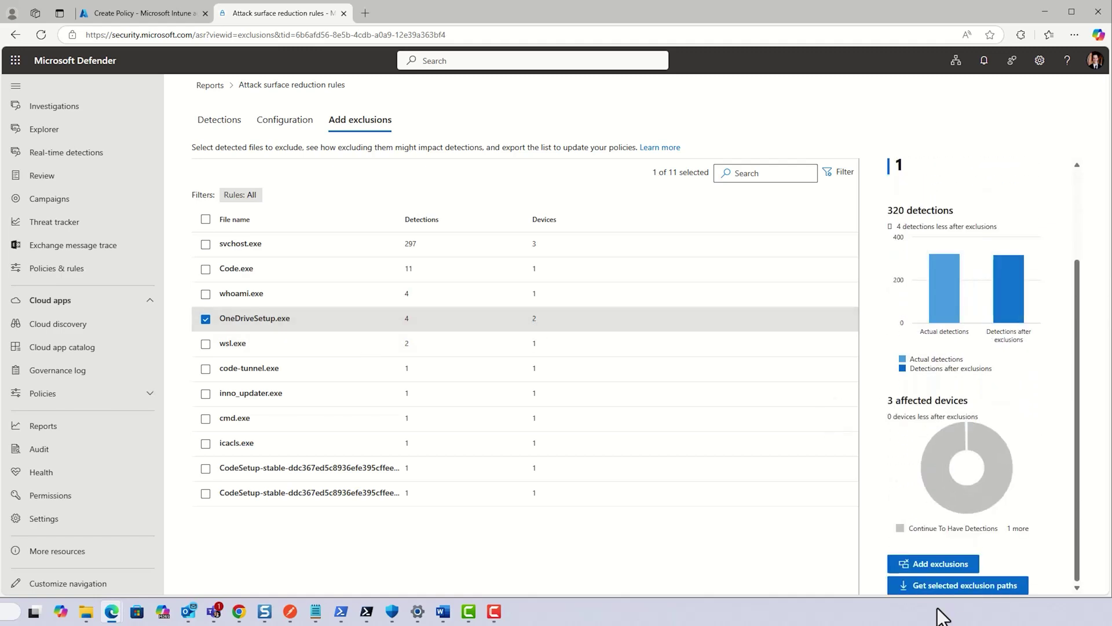
{"action": "left_click", "coordinate": [949, 587]}
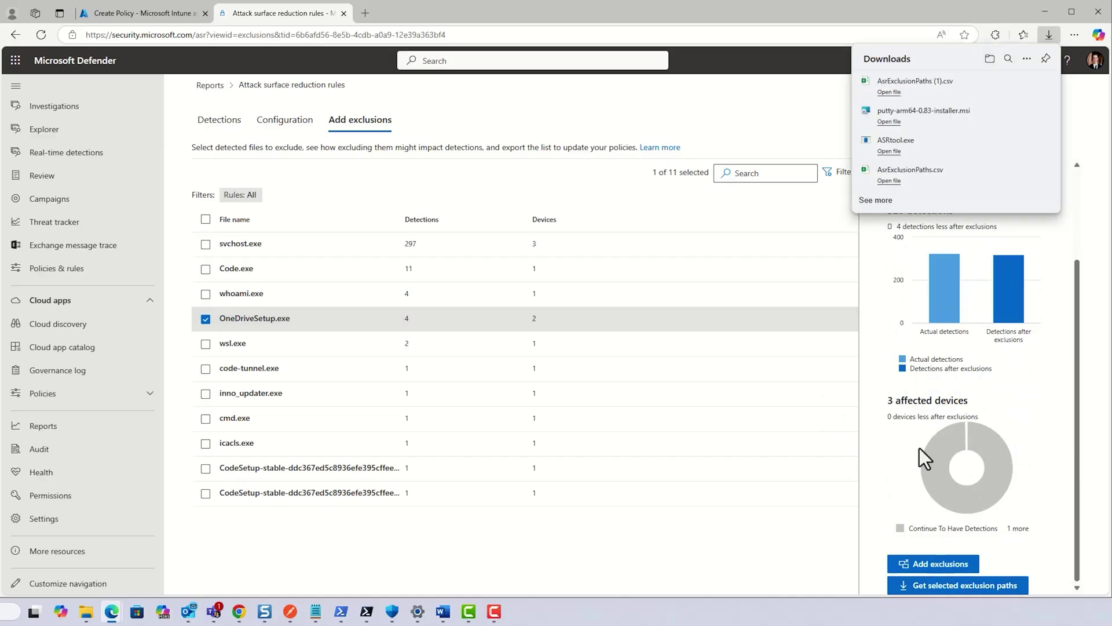
Open the downloaded AsrExclusionPaths (1).csv, copy the Program Files path of OneDriveSetup.exe, and put the spreadsheet away
{"action": "left_click", "coordinate": [931, 99]}
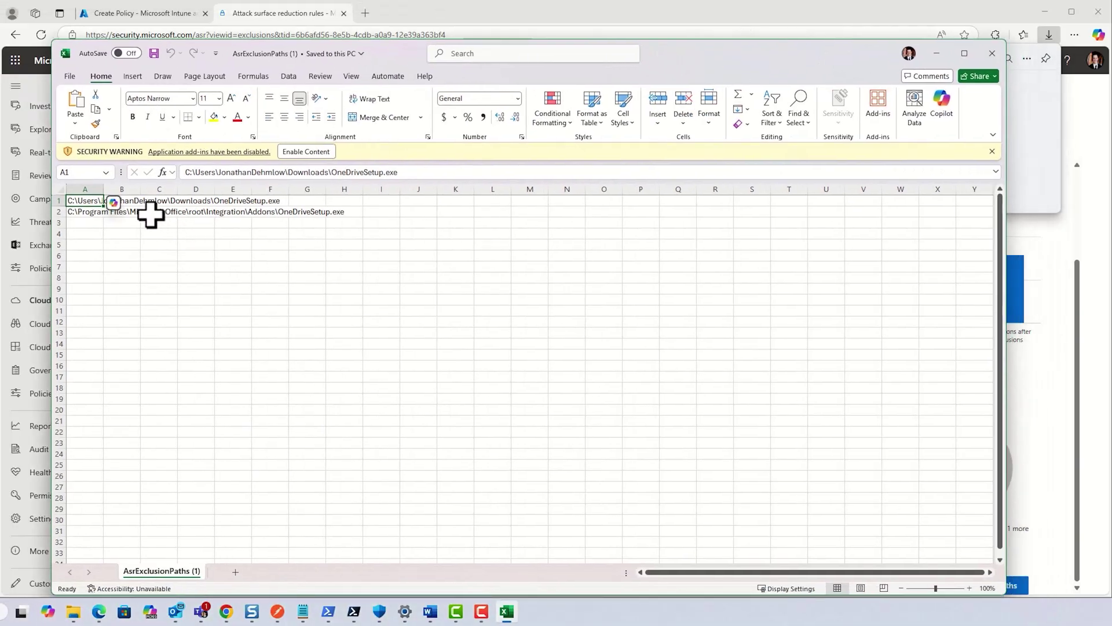
{"action": "left_click_drag", "start_coordinate": [144, 213], "coordinate": [305, 223]}
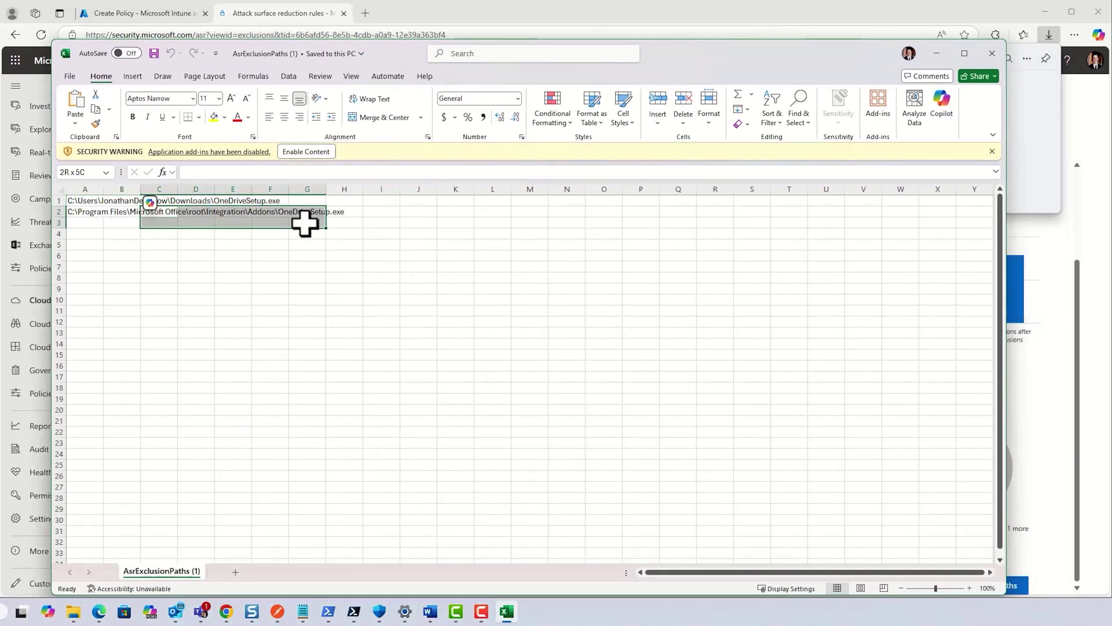
{"action": "left_click_drag", "start_coordinate": [69, 209], "coordinate": [346, 199]}
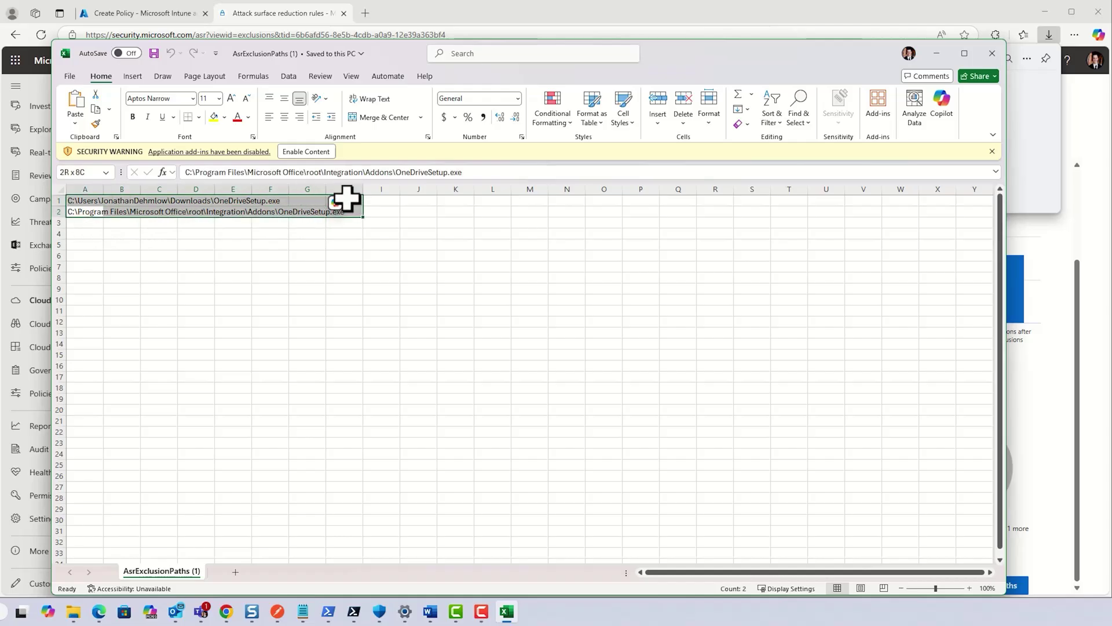
{"action": "left_click", "coordinate": [70, 215]}
{"action": "key", "text": "ctrl+c"}
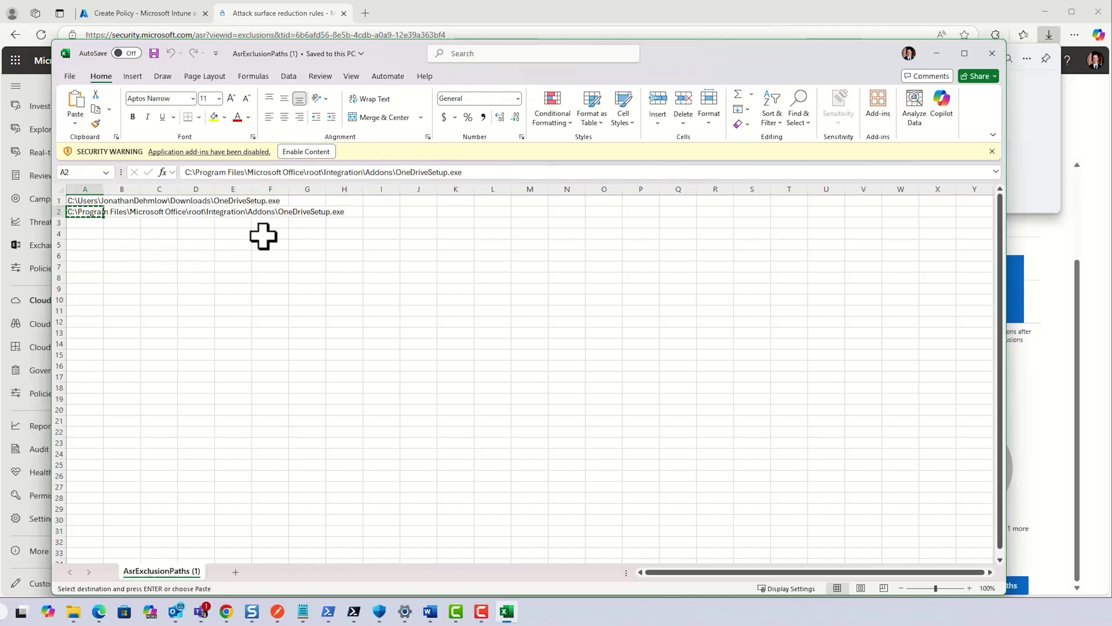
{"action": "left_click", "coordinate": [171, 202]}
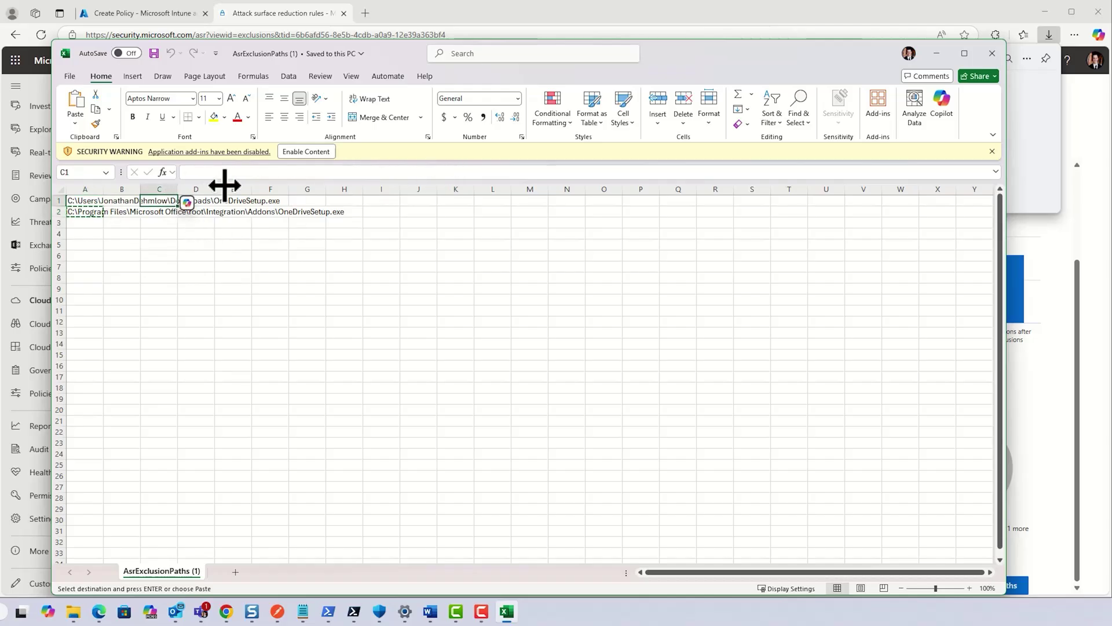
{"action": "left_click", "coordinate": [210, 200]}
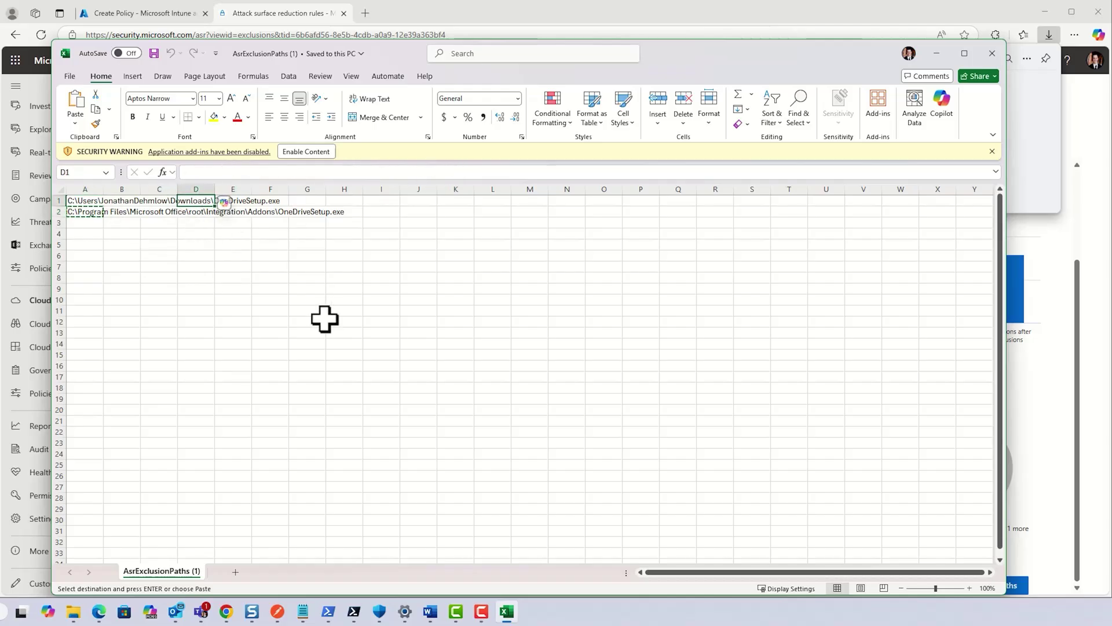
{"action": "left_click", "coordinate": [933, 53]}
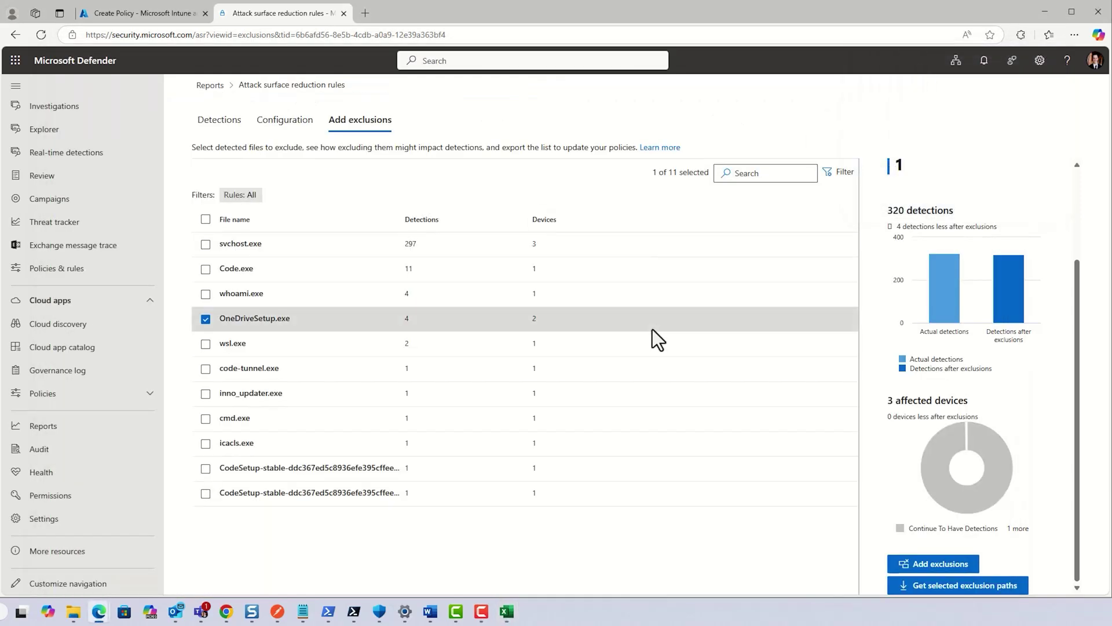
Leave the unsaved policy in Intune and open the configuration settings of the ASR-Main attack surface reduction policy for editing
{"action": "left_click", "coordinate": [174, 13]}
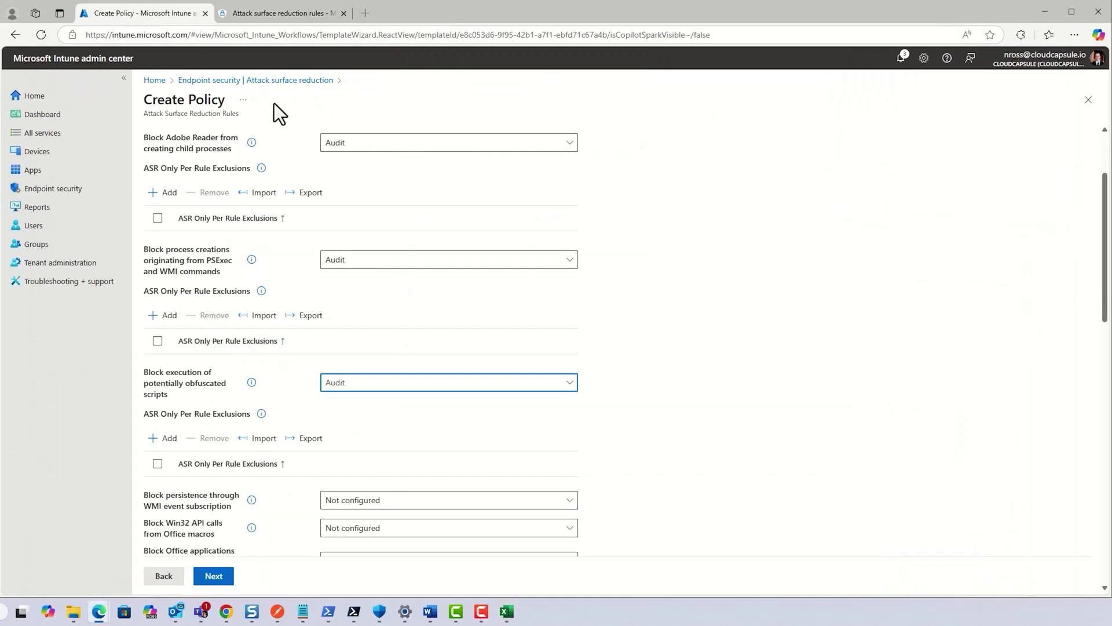
{"action": "left_click", "coordinate": [155, 80]}
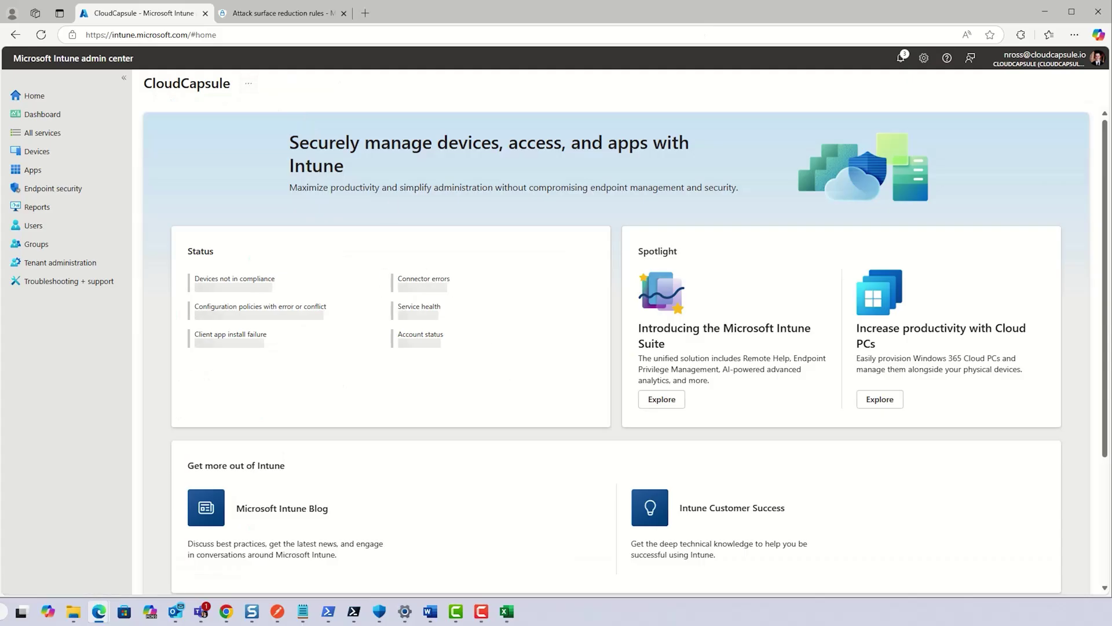
{"action": "left_click", "coordinate": [72, 188]}
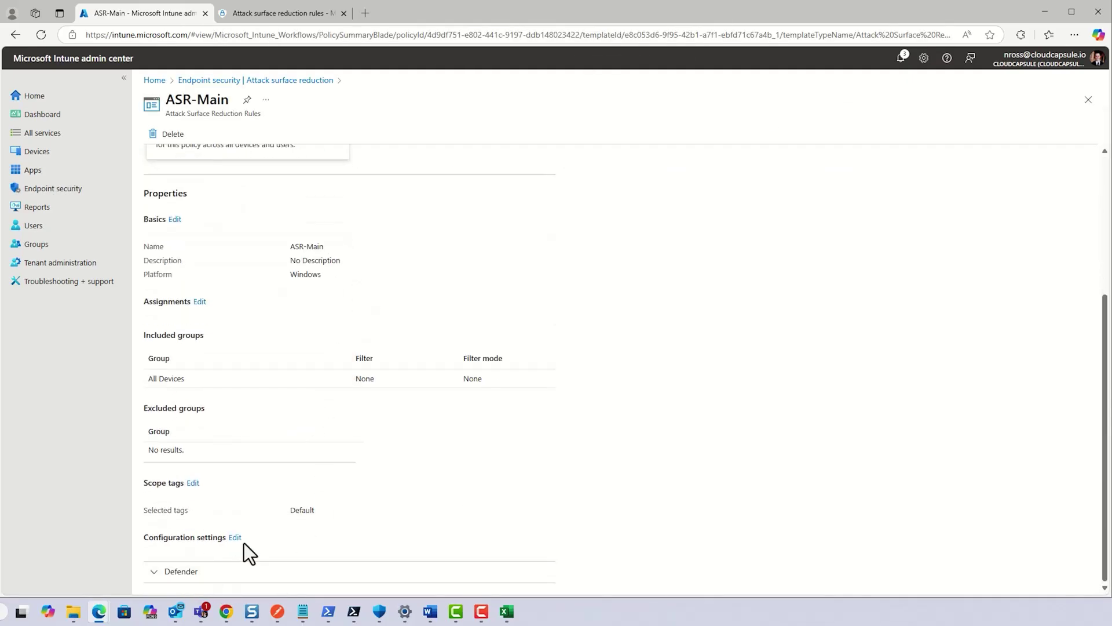
{"action": "left_click", "coordinate": [234, 538]}
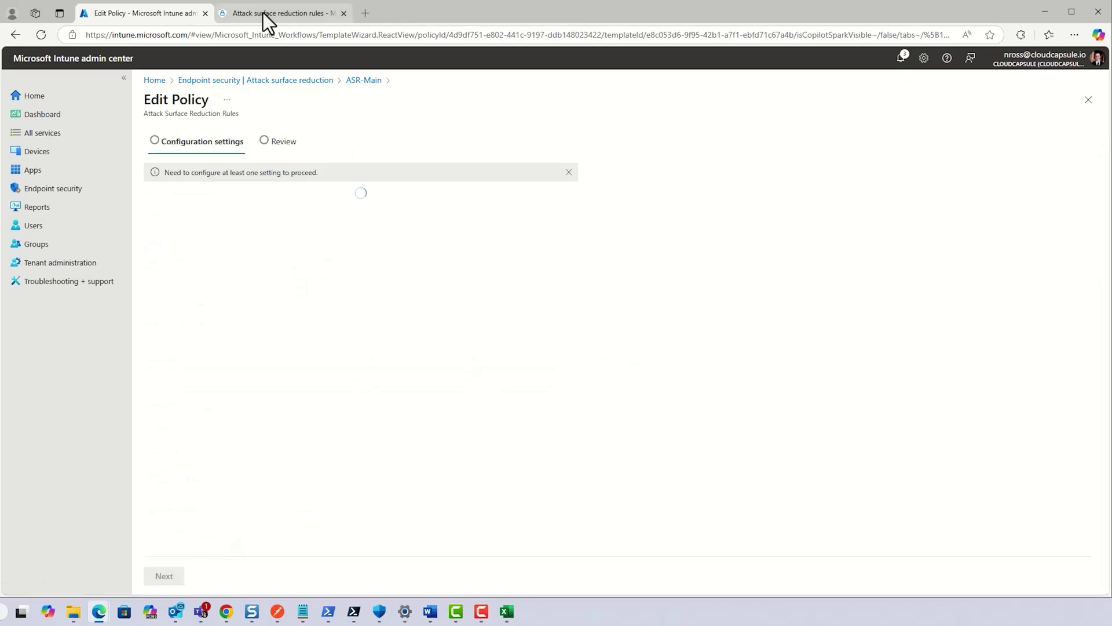
In the Defender report, check the expected impact of excluding OneDriveSetup.exe and look up the rule behind its detections by searching for OneDrive
{"action": "left_click", "coordinate": [263, 13]}
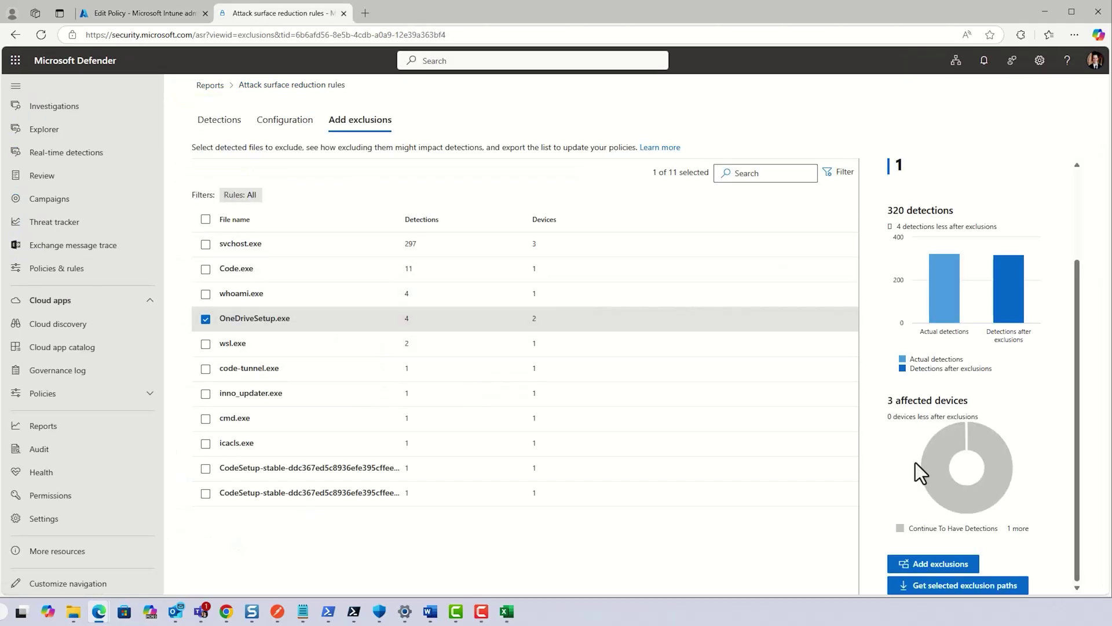
{"action": "scroll", "coordinate": [916, 462], "scroll_direction": "up", "scroll_amount": 2}
{"action": "scroll", "coordinate": [913, 418], "scroll_direction": "up", "scroll_amount": 2}
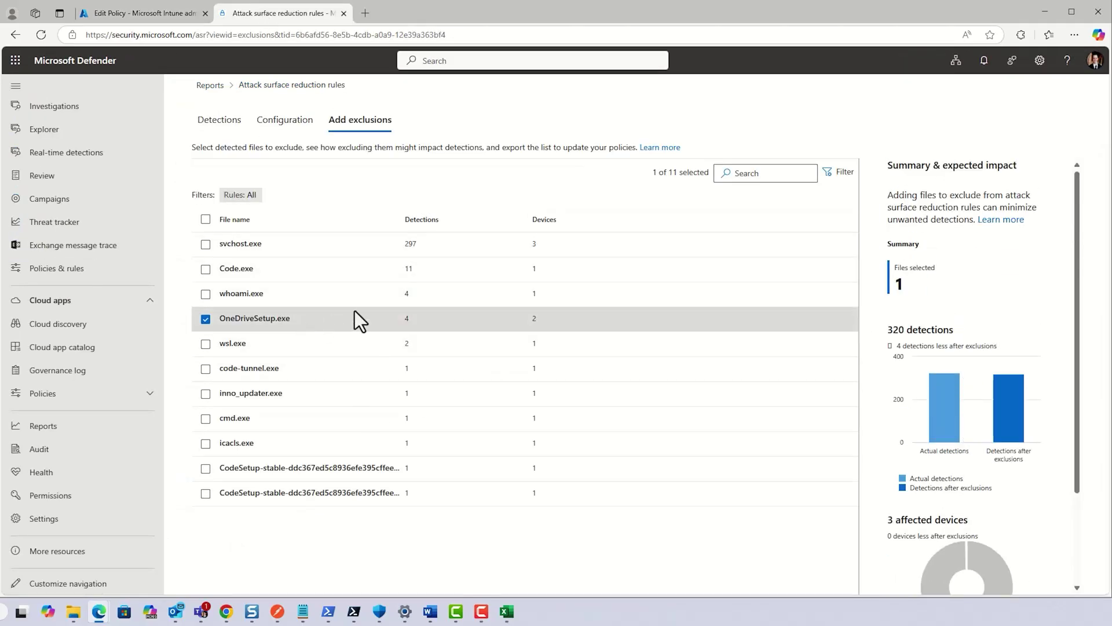
{"action": "scroll", "coordinate": [1039, 377], "scroll_direction": "down", "scroll_amount": 3}
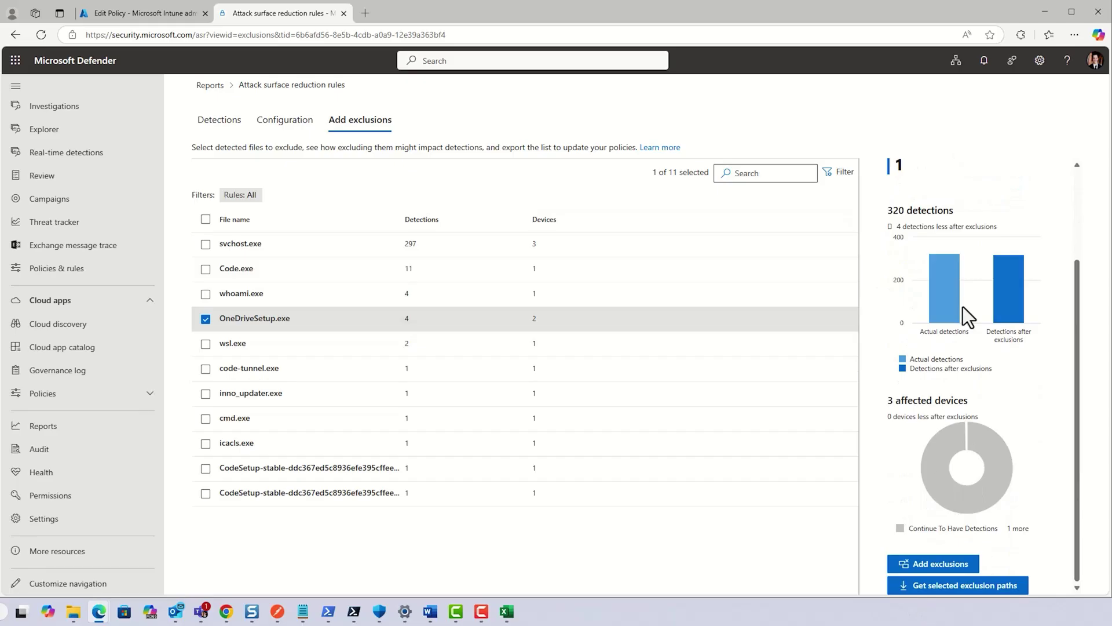
{"action": "scroll", "coordinate": [962, 341], "scroll_direction": "up", "scroll_amount": 3}
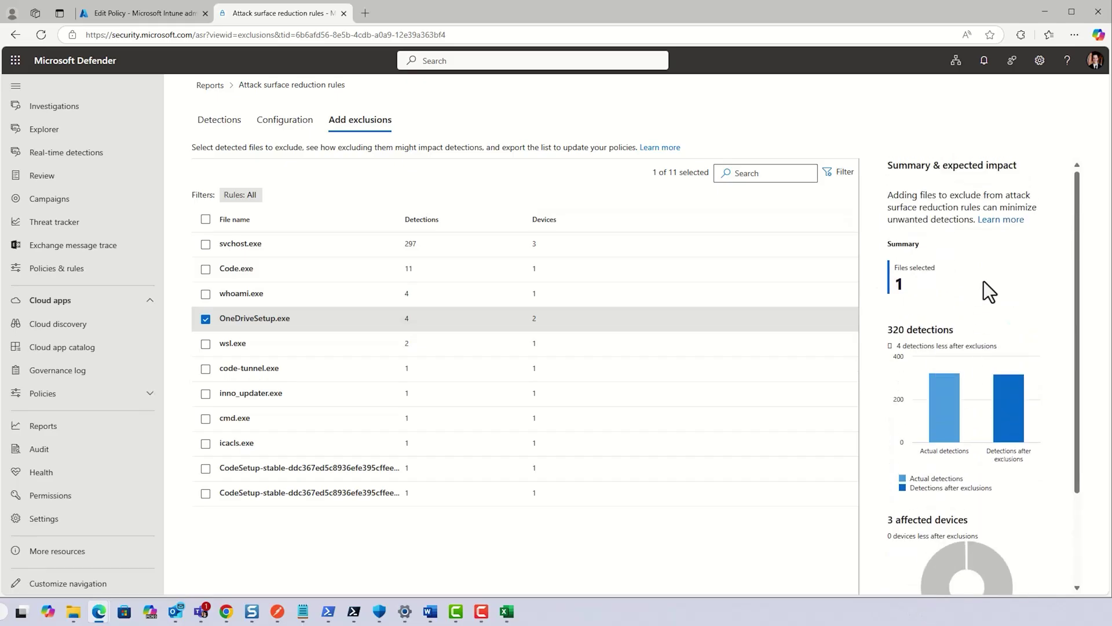
{"action": "left_click", "coordinate": [220, 120]}
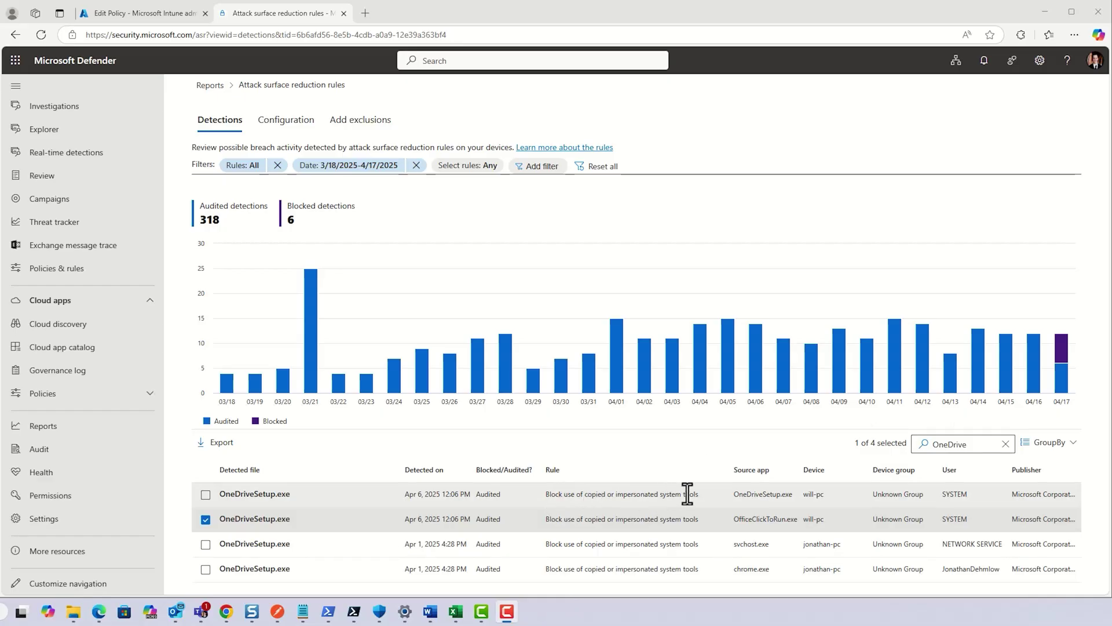
In the Intune policy, add the exclusion C:\Program Files\Microsoft Office\root\Integration\Addons\OneDriveSetup.exe to the rule "Block use of copied or impersonated system tools"
{"action": "left_click", "coordinate": [134, 18]}
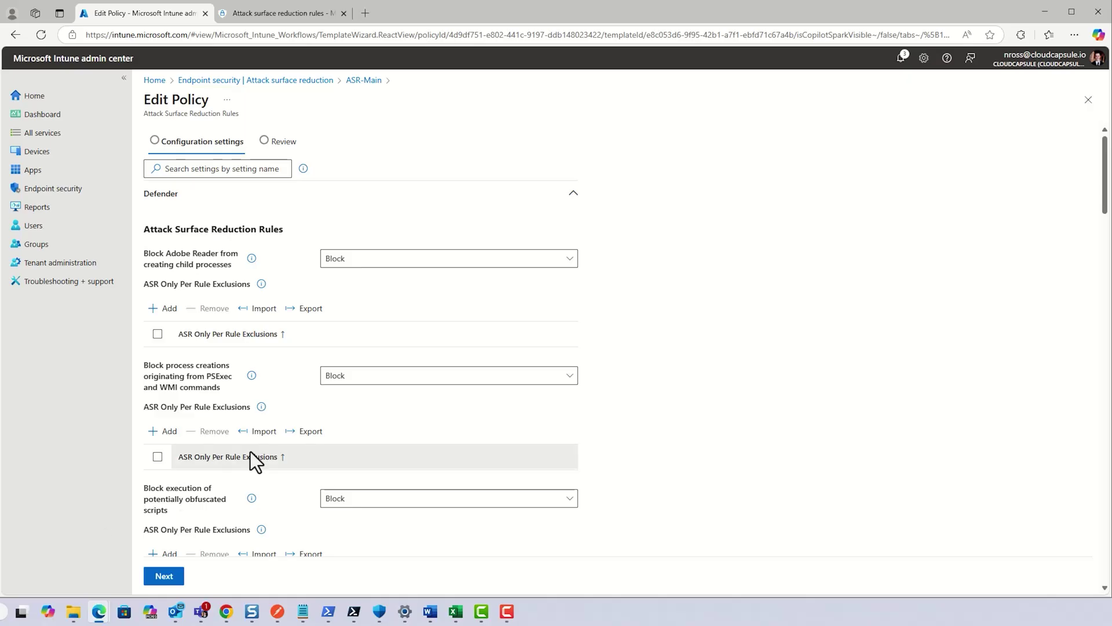
{"action": "scroll", "coordinate": [287, 415], "scroll_direction": "down", "scroll_amount": 1}
{"action": "scroll", "coordinate": [287, 416], "scroll_direction": "down", "scroll_amount": 1}
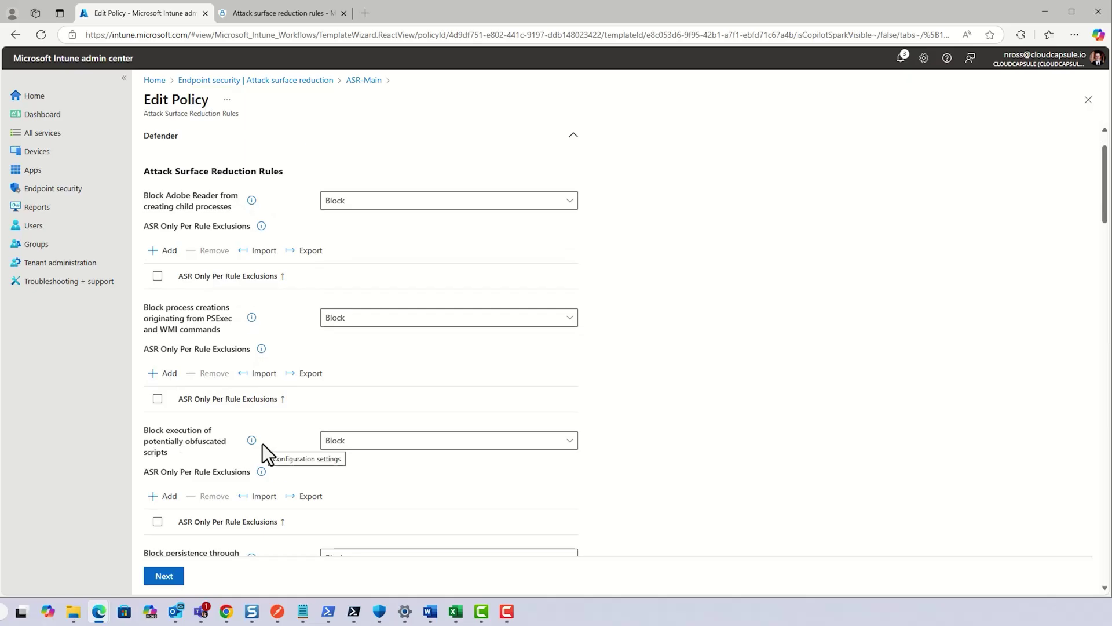
{"action": "scroll", "coordinate": [248, 459], "scroll_direction": "down", "scroll_amount": 1}
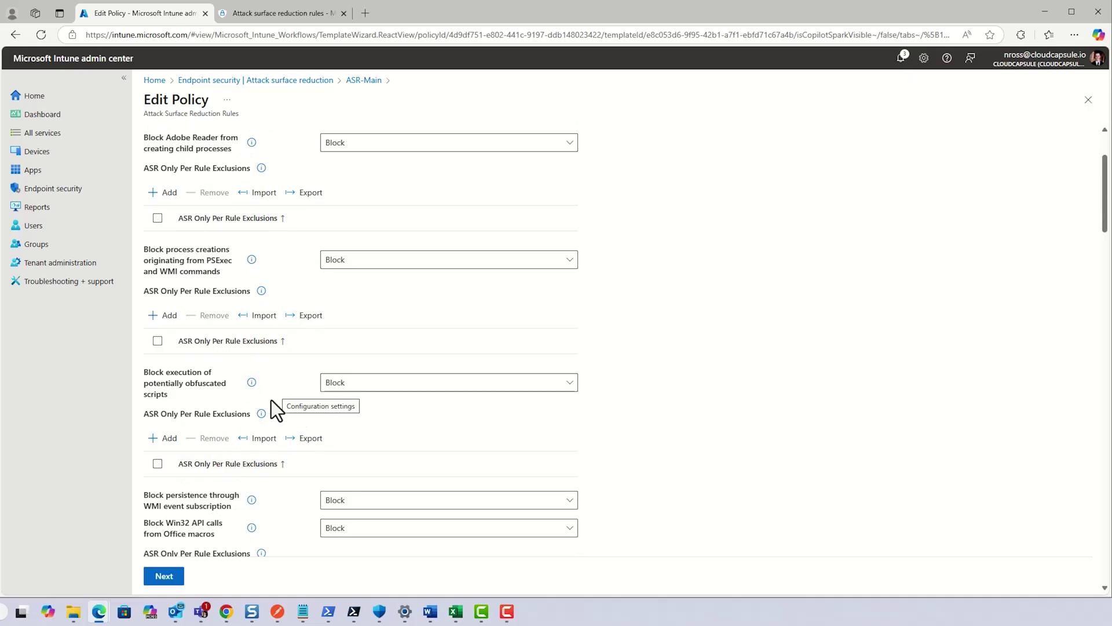
{"action": "scroll", "coordinate": [273, 388], "scroll_direction": "up", "scroll_amount": 1}
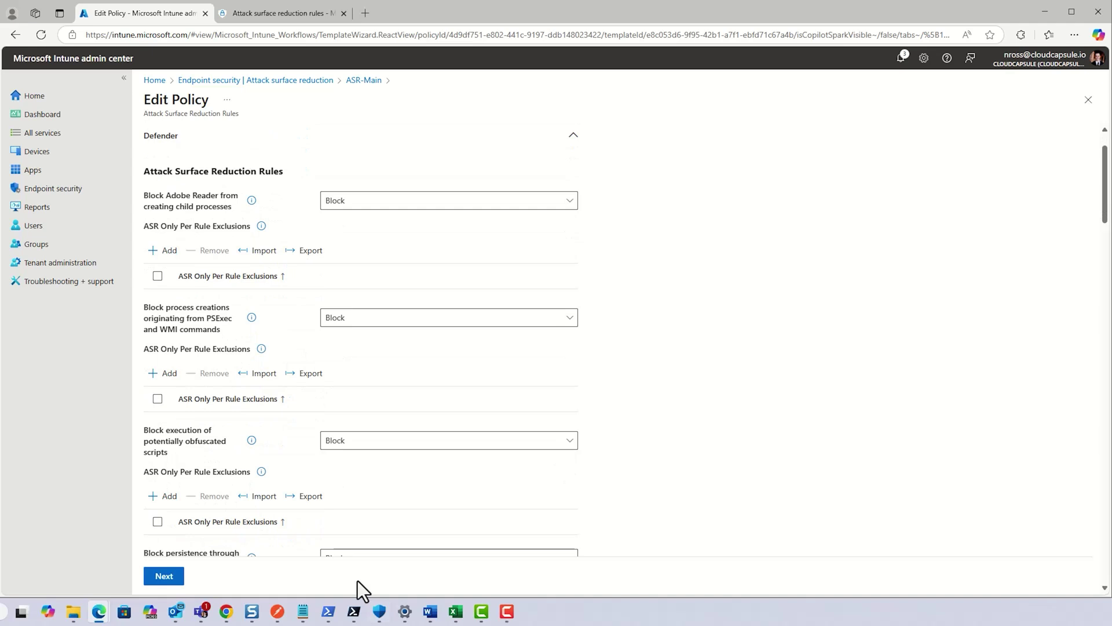
{"action": "scroll", "coordinate": [307, 440], "scroll_direction": "down", "scroll_amount": 5}
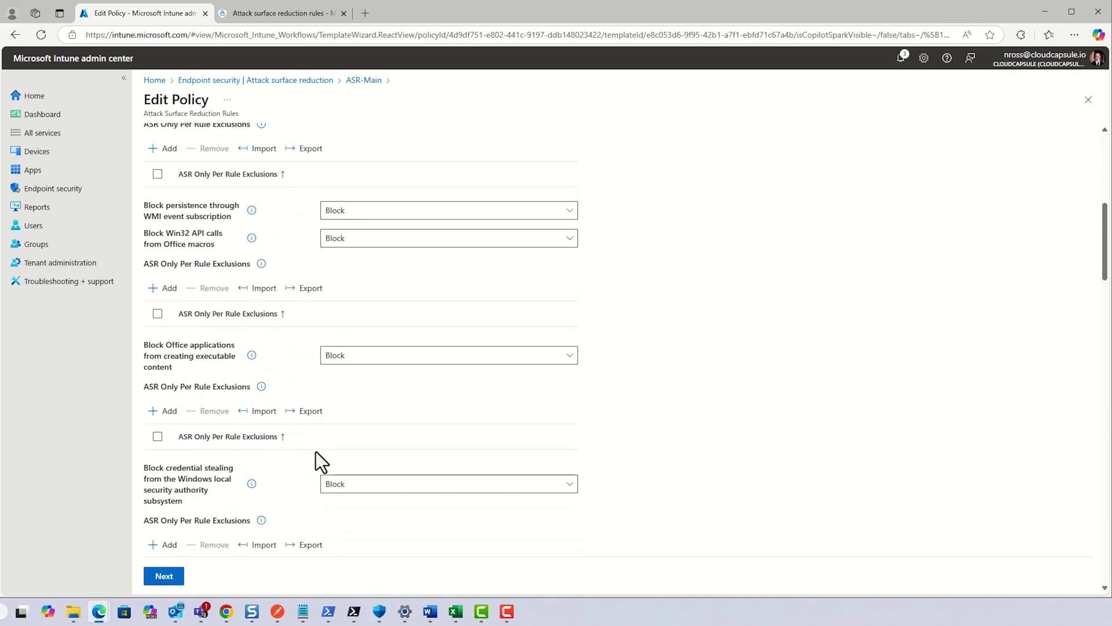
{"action": "scroll", "coordinate": [316, 452], "scroll_direction": "down", "scroll_amount": 5}
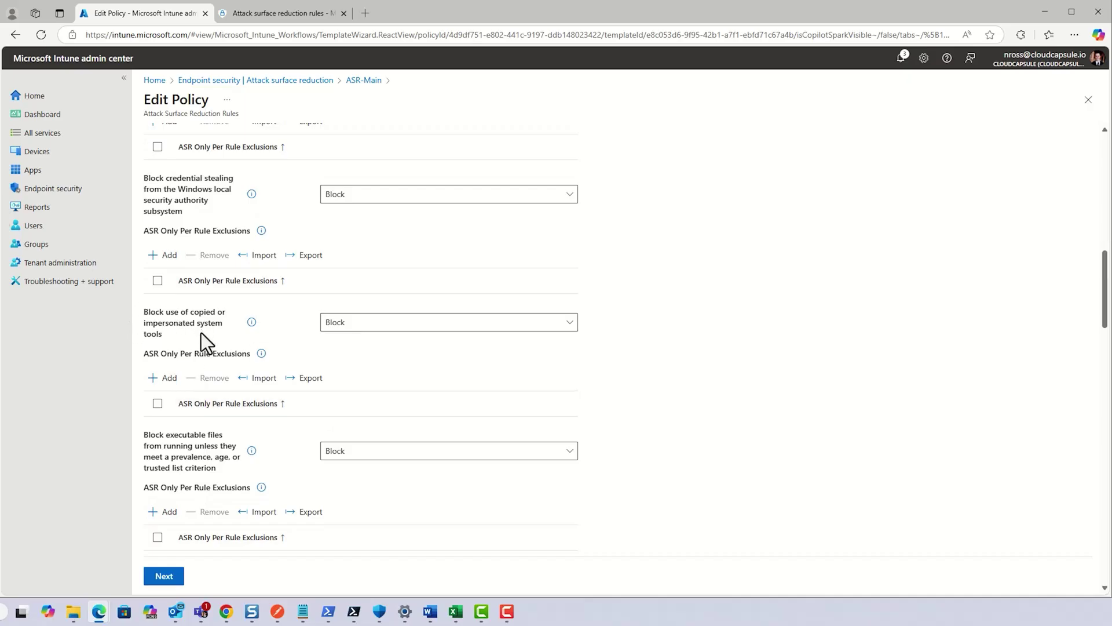
{"action": "left_click", "coordinate": [155, 378]}
{"action": "left_click", "coordinate": [240, 429]}
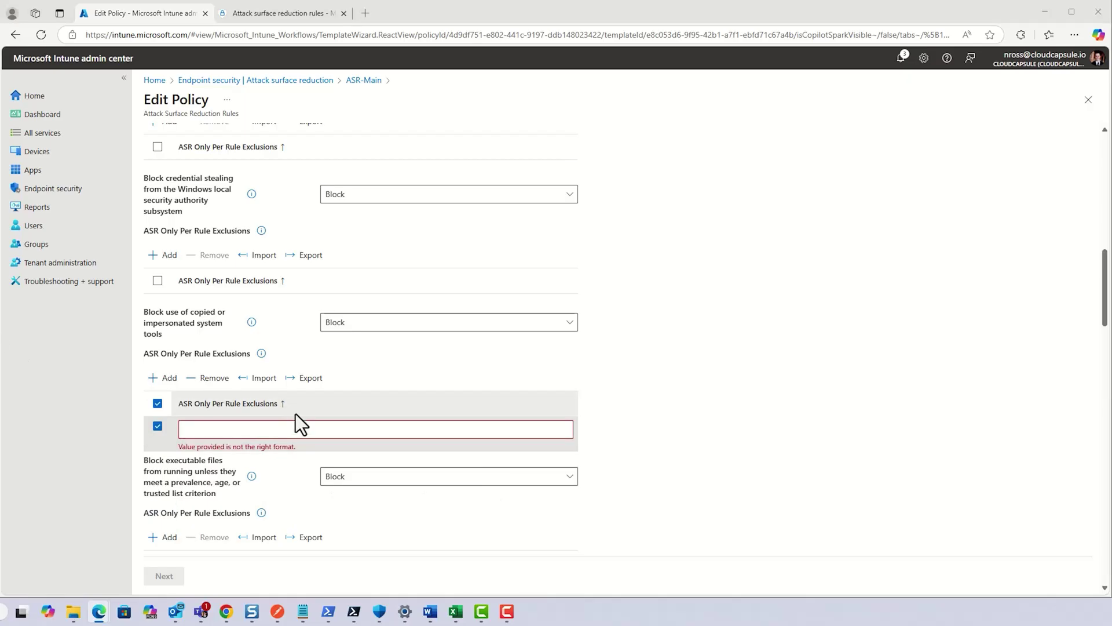
{"action": "key", "text": "ctrl+v"}
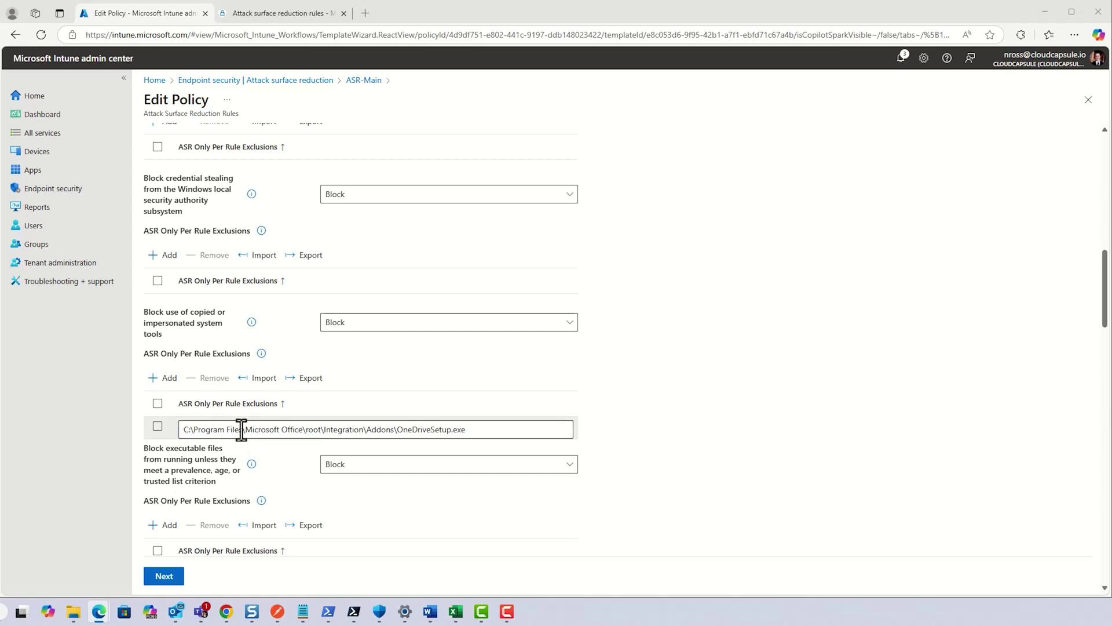
Replace the C:\Program Files part of the exclusion path with the %PROGRAMFILES% variable
{"action": "left_click_drag", "start_coordinate": [242, 428], "coordinate": [154, 433]}
{"action": "key", "text": "ctrl+v"}
{"action": "left_click", "coordinate": [198, 428]}
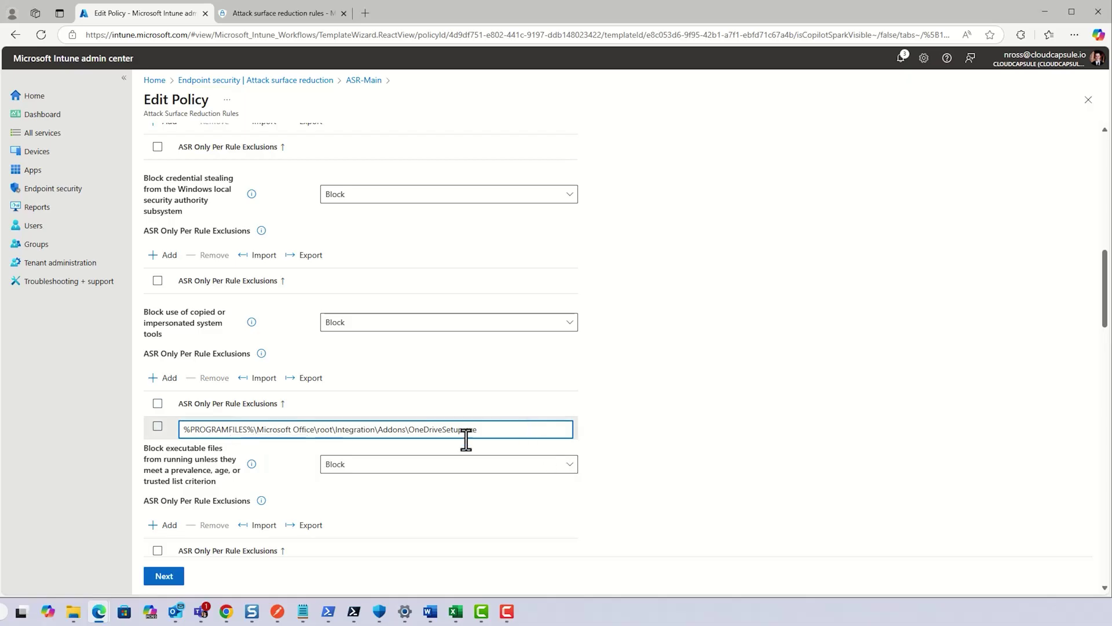
Add a second exclusion for the same rule with the path %USERPROFILE%\Downloads\OneDriveSetup.exe
{"action": "left_click", "coordinate": [166, 377]}
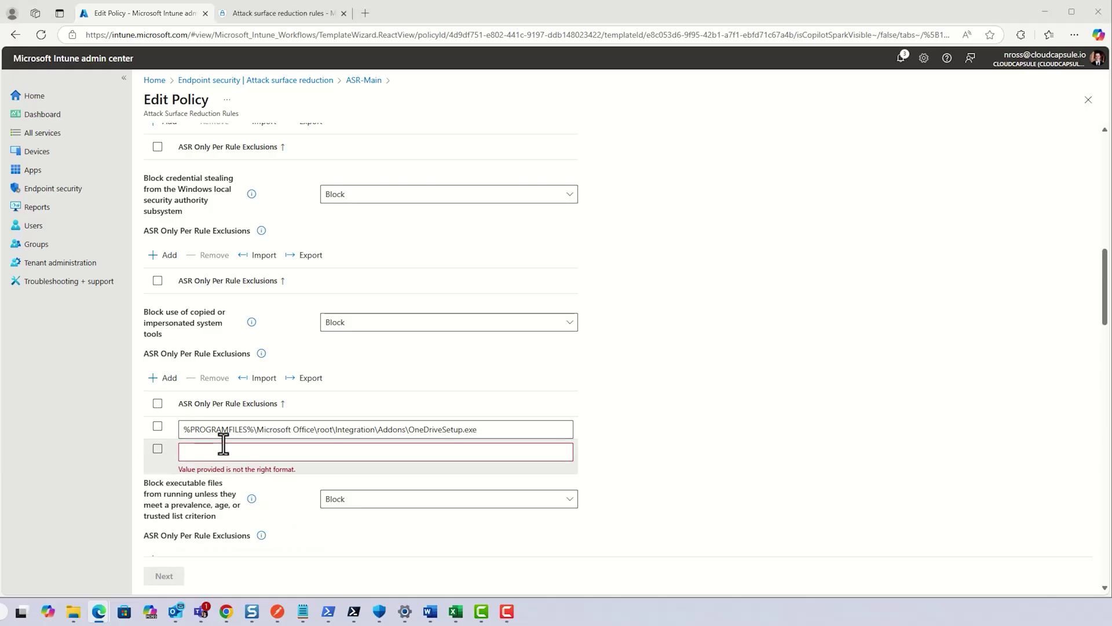
{"action": "left_click", "coordinate": [248, 452]}
{"action": "key", "text": "ctrl+v"}
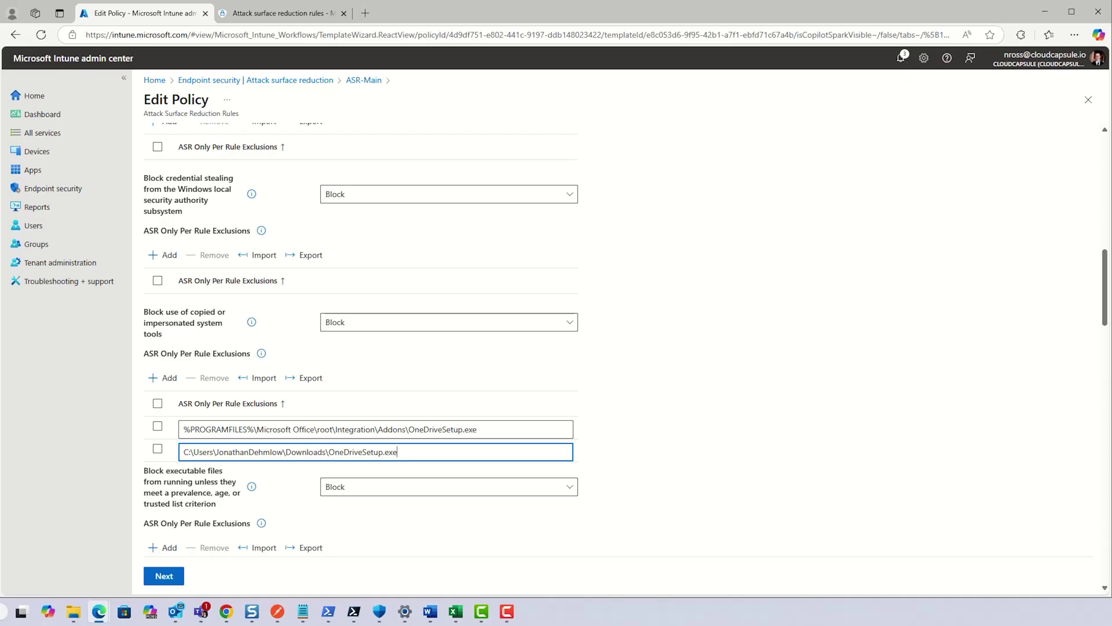
{"action": "left_click", "coordinate": [367, 456]}
{"action": "key", "text": "ctrl+a"}
{"action": "type", "text": "%USERPROFILE%\\Downloads\\OneDriveSetup.exe"}
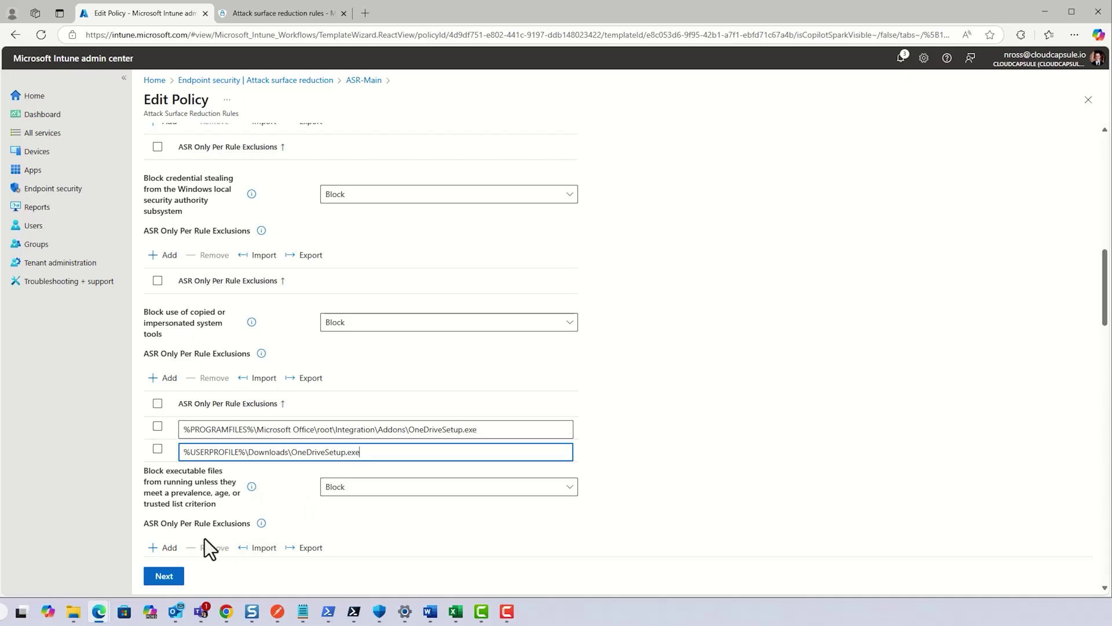
Check the remaining rules of the policy, proceed to the review, and save the ASR-Main changes
{"action": "scroll", "coordinate": [188, 498], "scroll_direction": "down", "scroll_amount": 1}
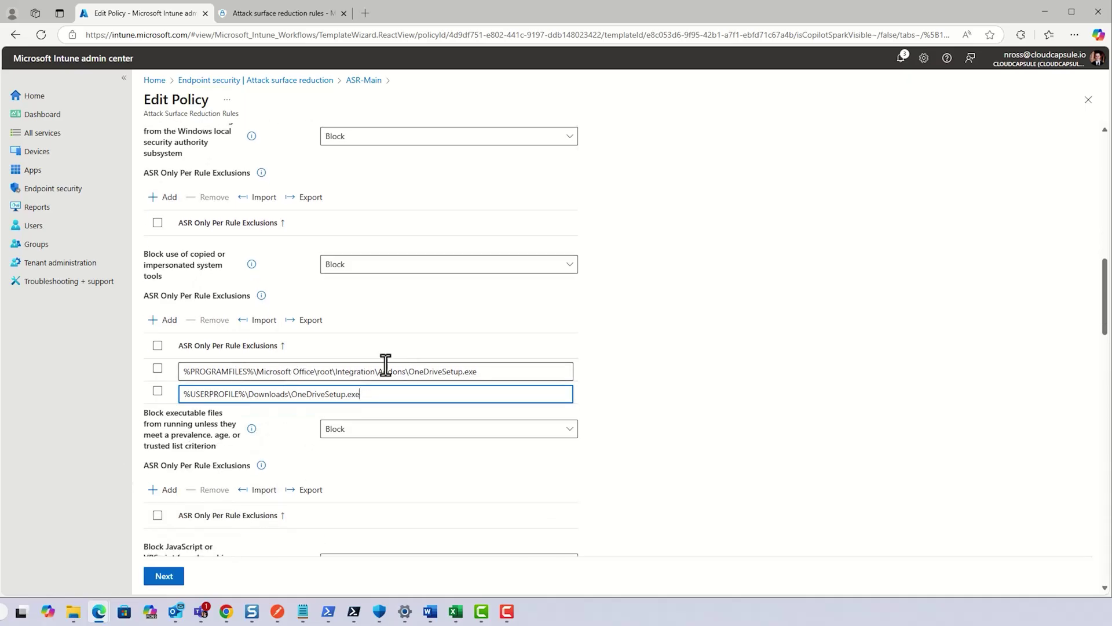
{"action": "scroll", "coordinate": [258, 490], "scroll_direction": "down", "scroll_amount": 2}
{"action": "scroll", "coordinate": [302, 376], "scroll_direction": "up", "scroll_amount": 1}
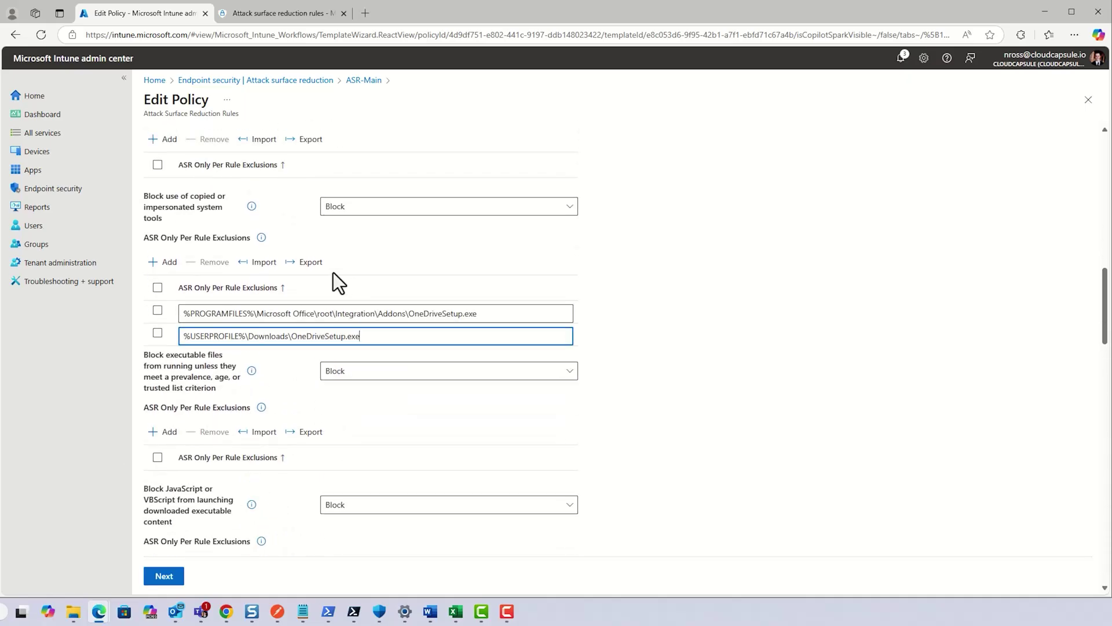
{"action": "left_click", "coordinate": [158, 579]}
{"action": "left_click", "coordinate": [209, 575]}
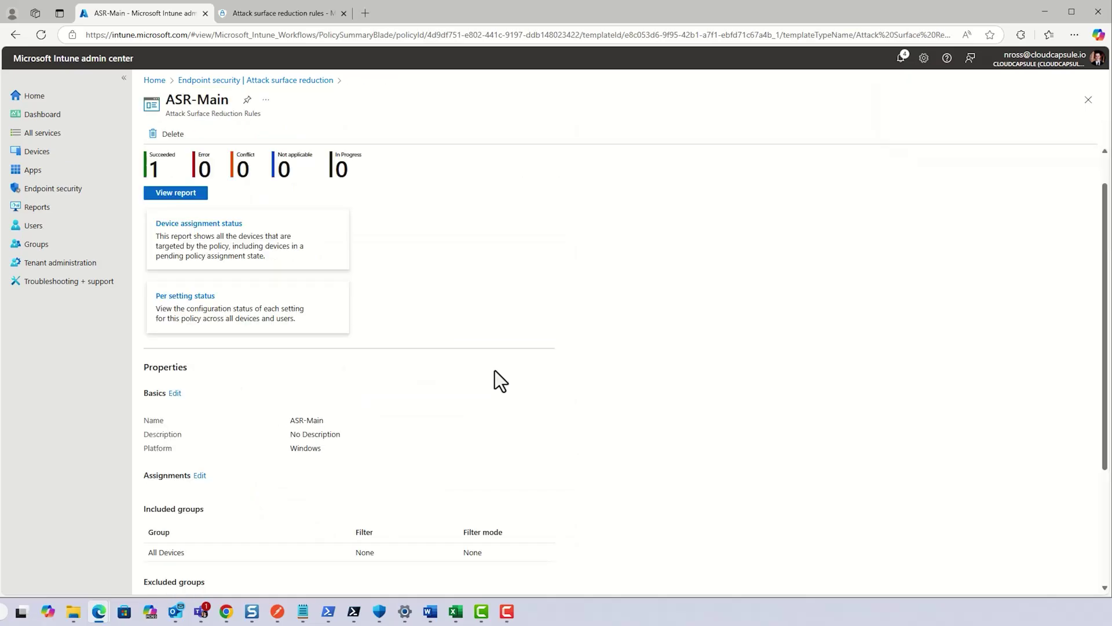
Return to the attack surface reduction report in Microsoft Defender and clear the OneDrive search from the detections list
{"action": "scroll", "coordinate": [371, 451], "scroll_direction": "down", "scroll_amount": 2}
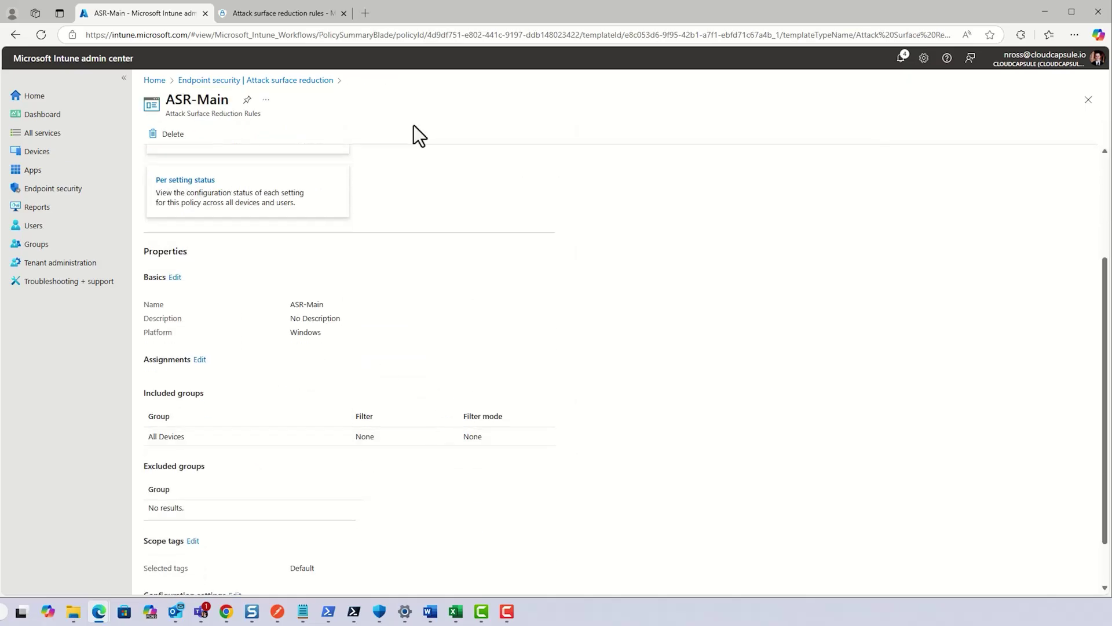
{"action": "left_click", "coordinate": [265, 14]}
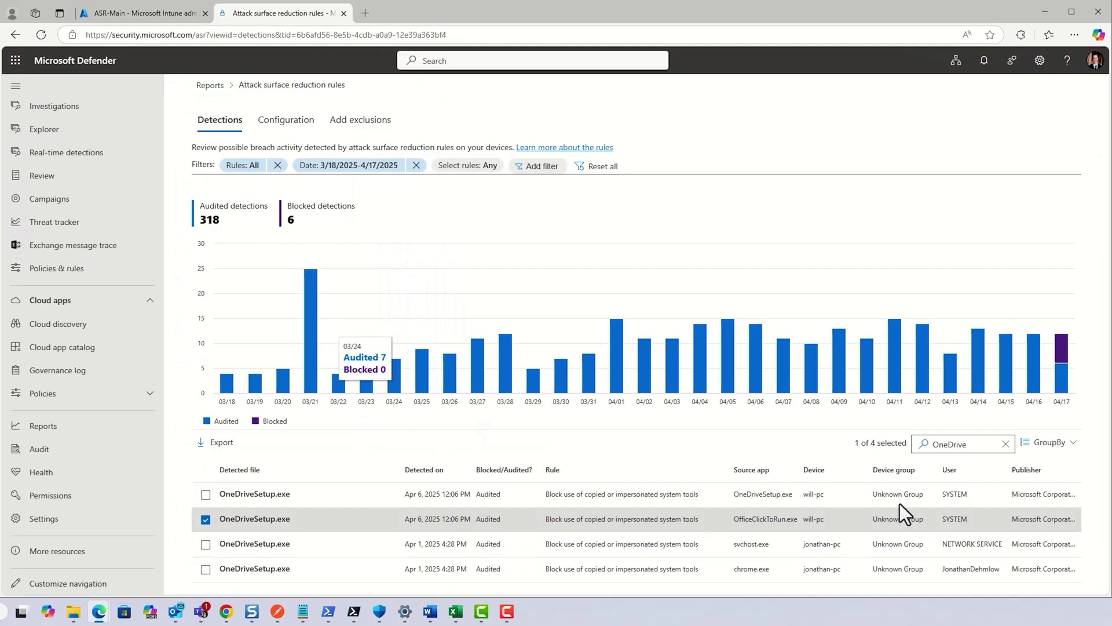
{"action": "left_click", "coordinate": [1006, 444]}
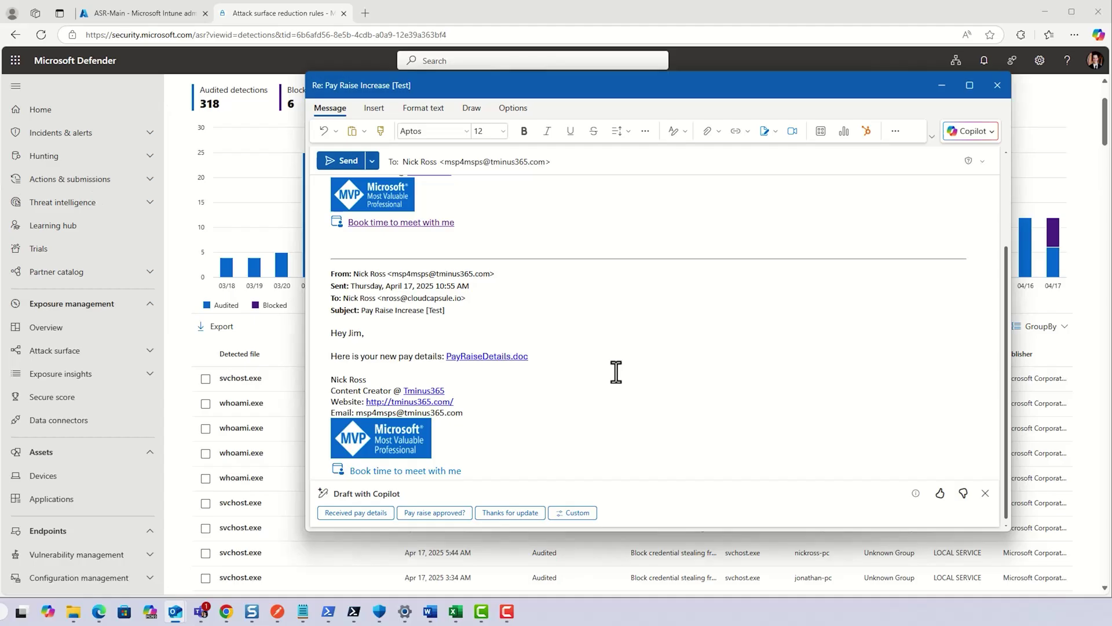
Examine the test email "Pay Raise Increase [Test]" and its PayRaiseDetails.doc link
{"action": "scroll", "coordinate": [616, 372], "scroll_direction": "up", "scroll_amount": 1}
{"action": "mouse_move", "coordinate": [452, 402]}
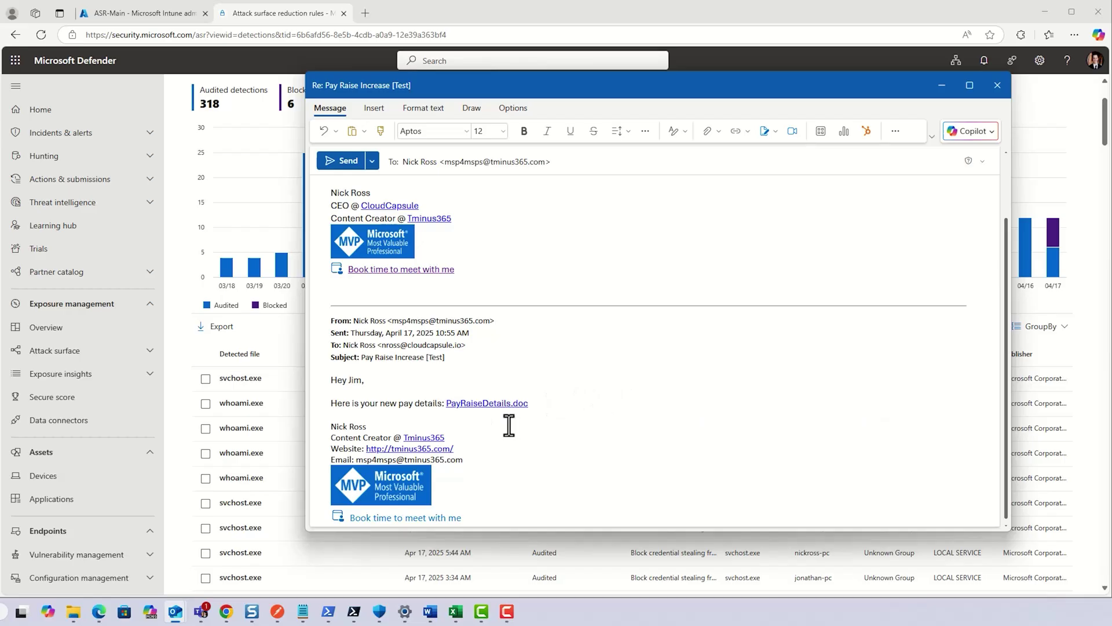
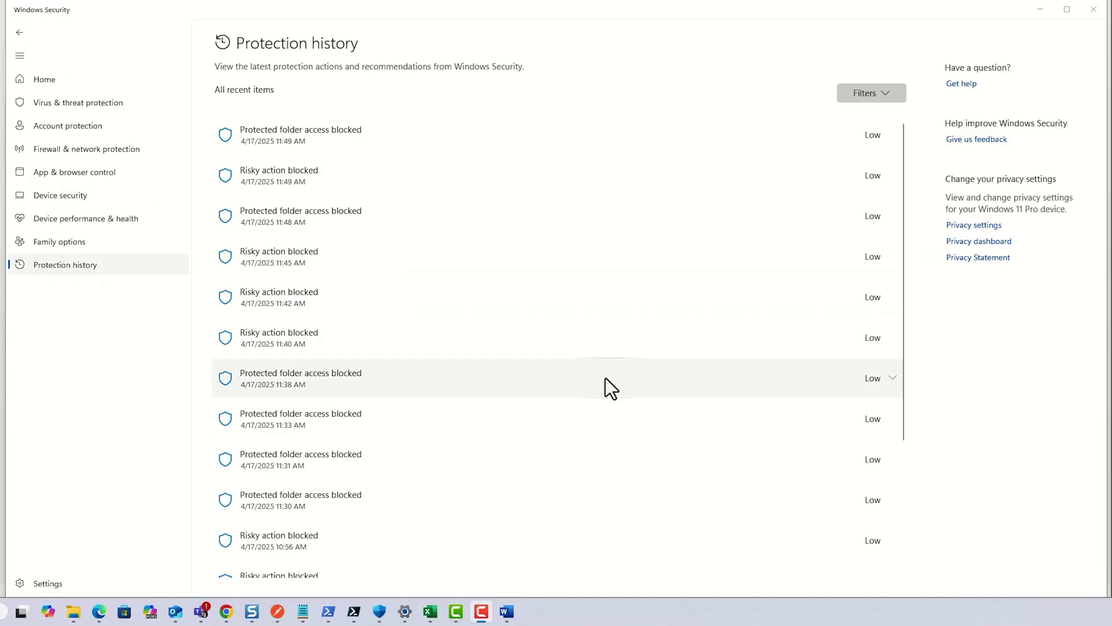
In the Windows Security protection history, examine the risky action blocked at 10:56 AM, including its affected file, and the protected folder access entry from 11:30 AM
{"action": "scroll", "coordinate": [374, 394], "scroll_direction": "down", "scroll_amount": 3}
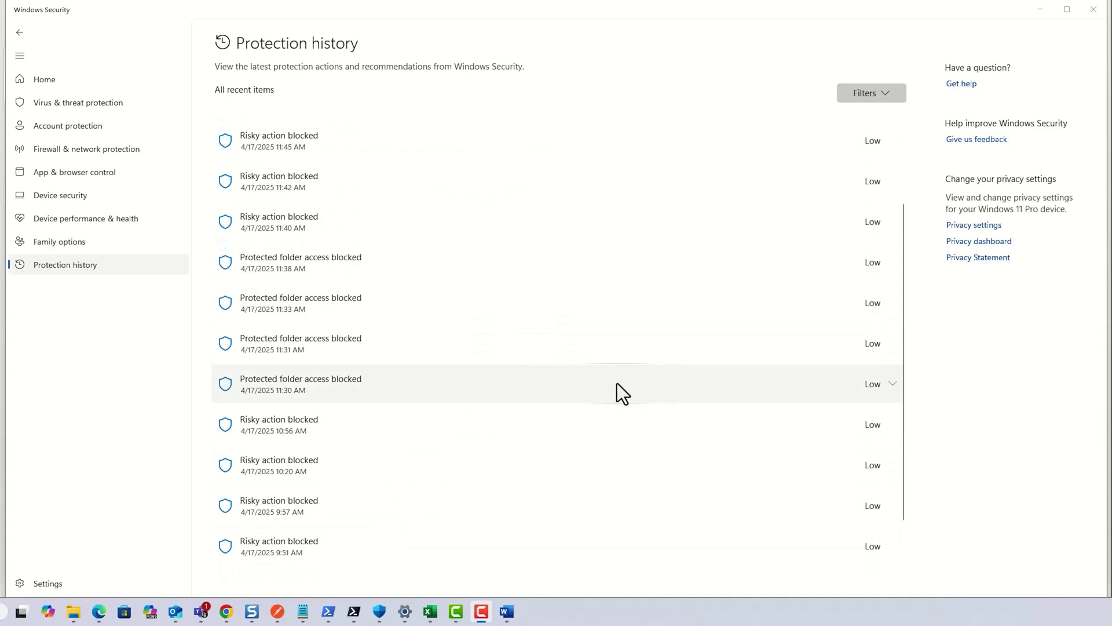
{"action": "left_click", "coordinate": [535, 435]}
{"action": "scroll", "coordinate": [498, 411], "scroll_direction": "down", "scroll_amount": 3}
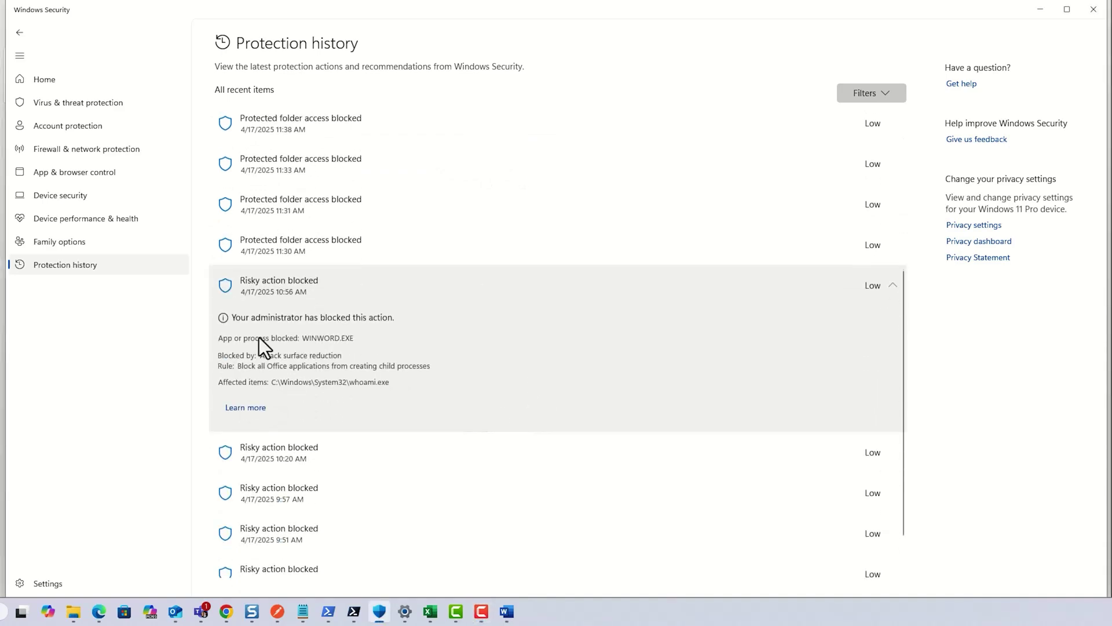
{"action": "left_click_drag", "start_coordinate": [417, 377], "coordinate": [318, 380]}
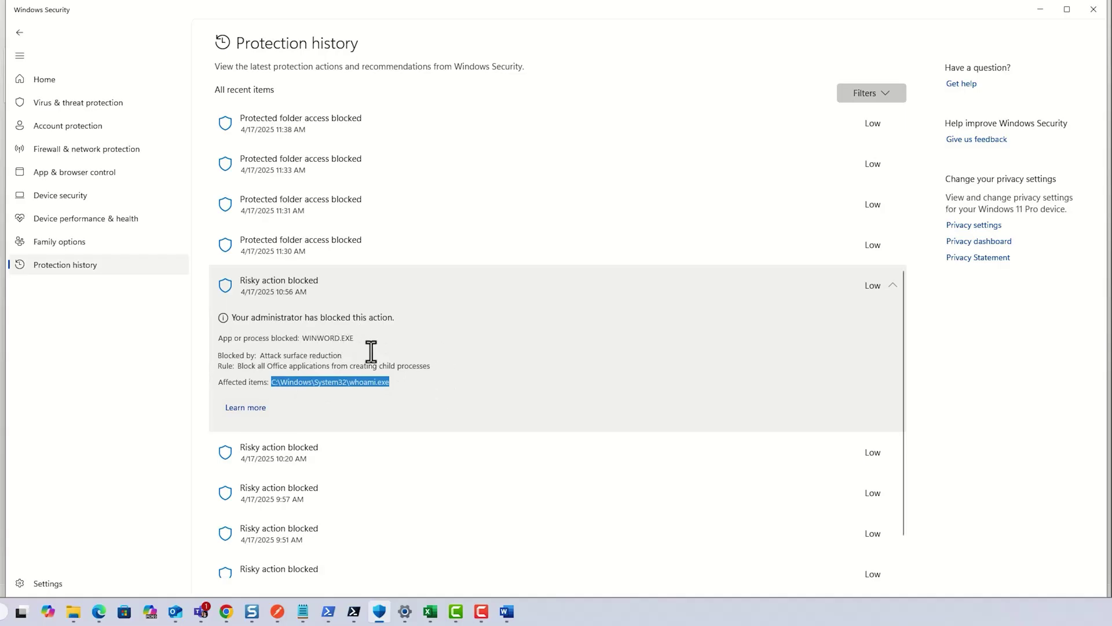
{"action": "left_click", "coordinate": [393, 384]}
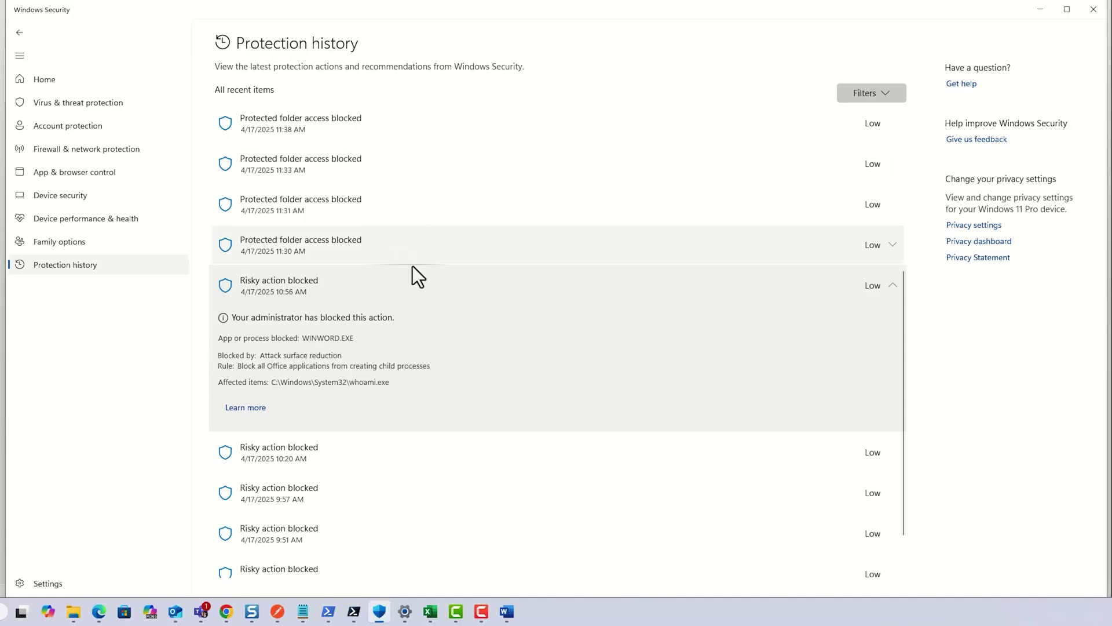
{"action": "left_click", "coordinate": [410, 249]}
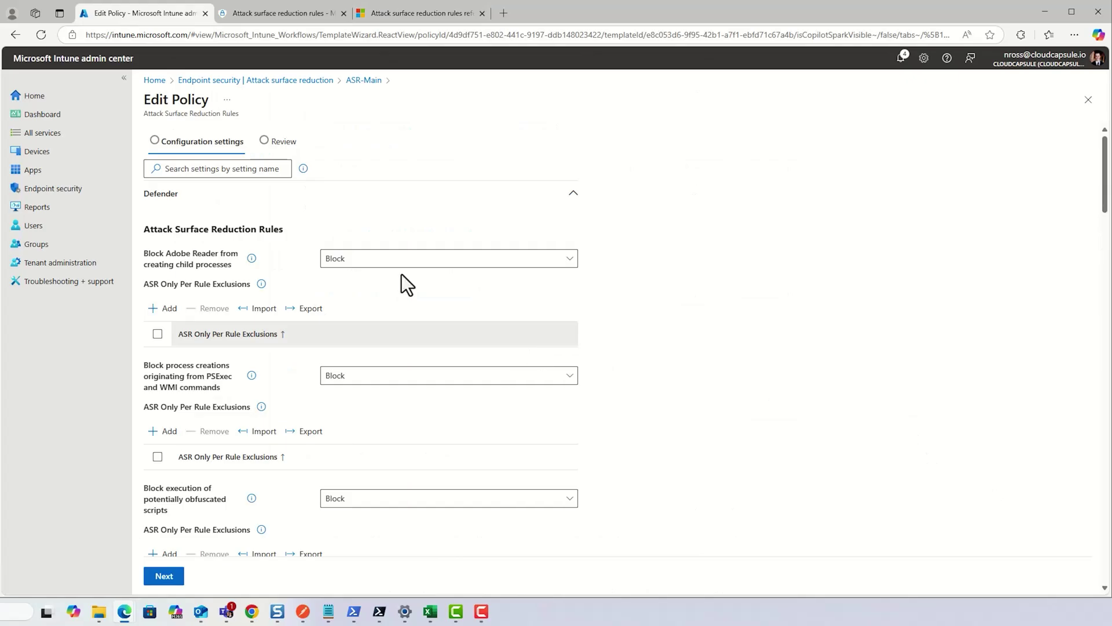
Review the rules and exclusions in the ASR-Main policy through to the Controlled Folder Access settings and allowed applications
{"action": "scroll", "coordinate": [328, 260], "scroll_direction": "down", "scroll_amount": 5}
{"action": "scroll", "coordinate": [328, 253], "scroll_direction": "down", "scroll_amount": 8}
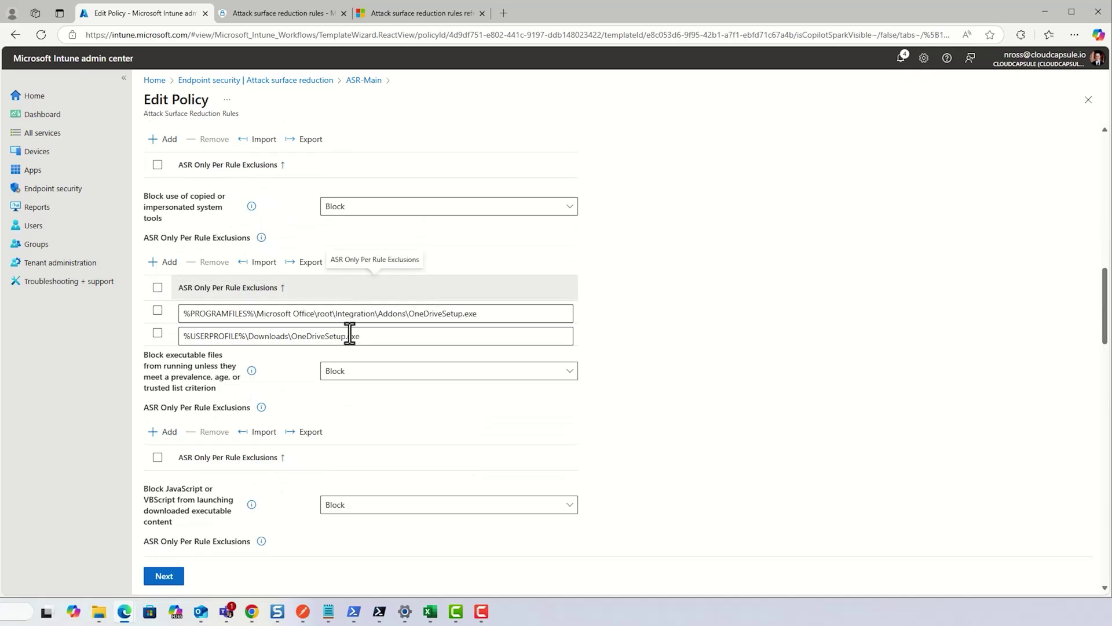
{"action": "scroll", "coordinate": [323, 442], "scroll_direction": "down", "scroll_amount": 9}
{"action": "scroll", "coordinate": [322, 410], "scroll_direction": "down", "scroll_amount": 10}
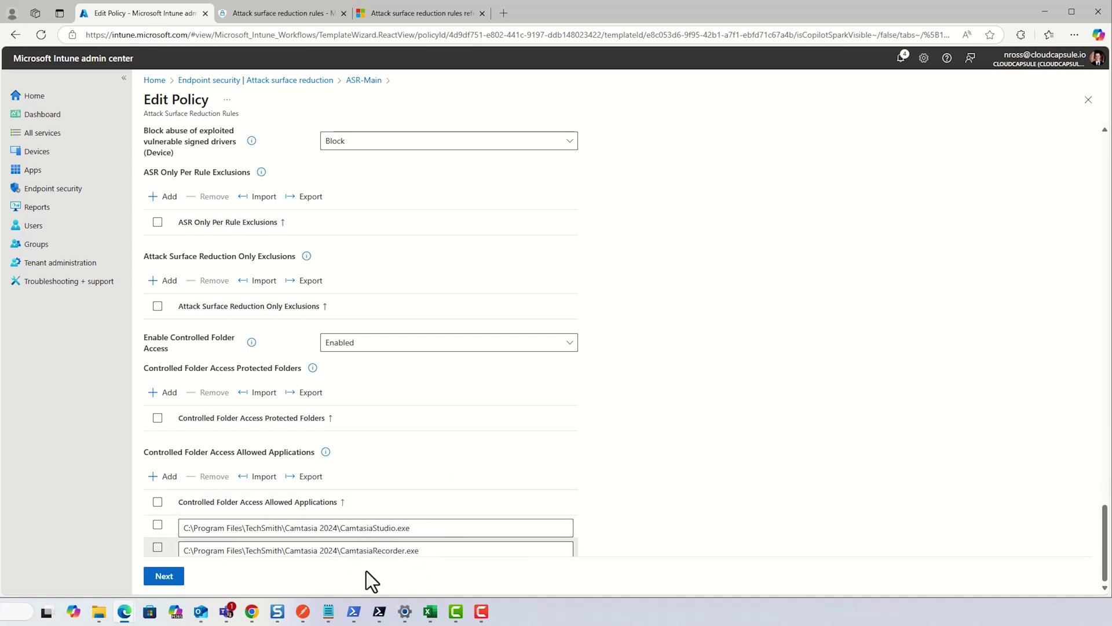
Switch to Microsoft Defender and open the security recommendations under vulnerability management
{"action": "left_click", "coordinate": [246, 15]}
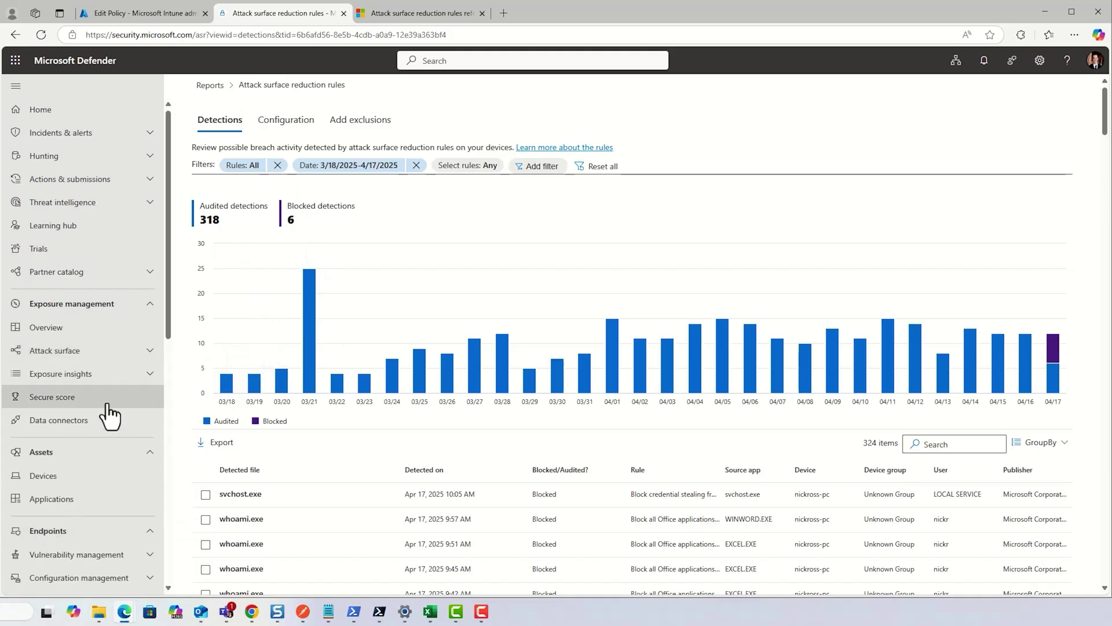
{"action": "scroll", "coordinate": [102, 410], "scroll_direction": "down", "scroll_amount": 6}
{"action": "left_click", "coordinate": [81, 206]}
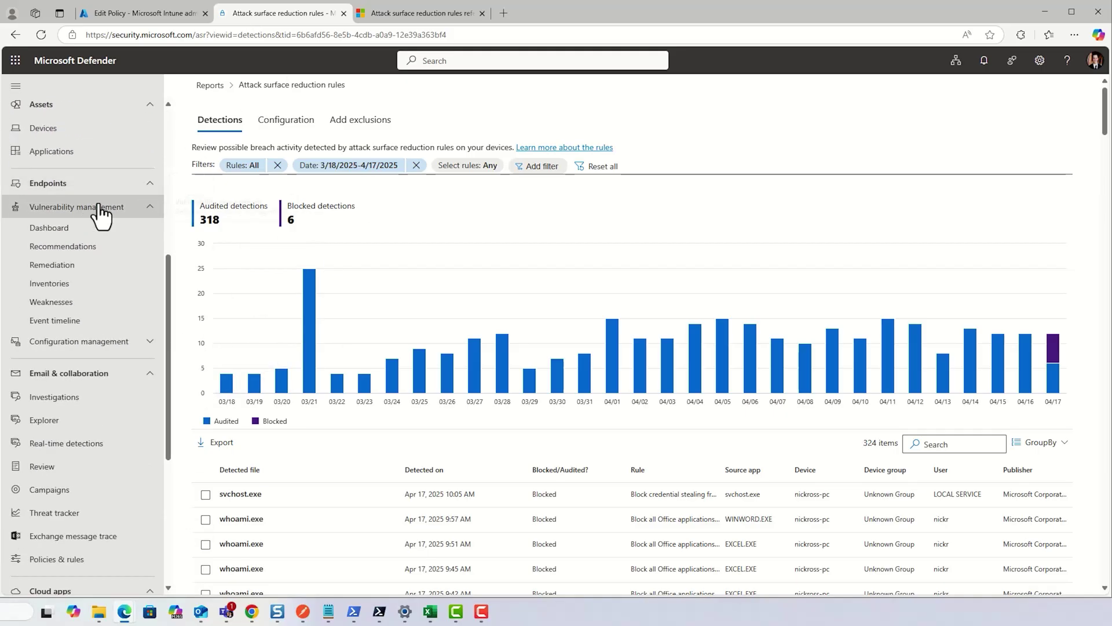
{"action": "left_click", "coordinate": [63, 247]}
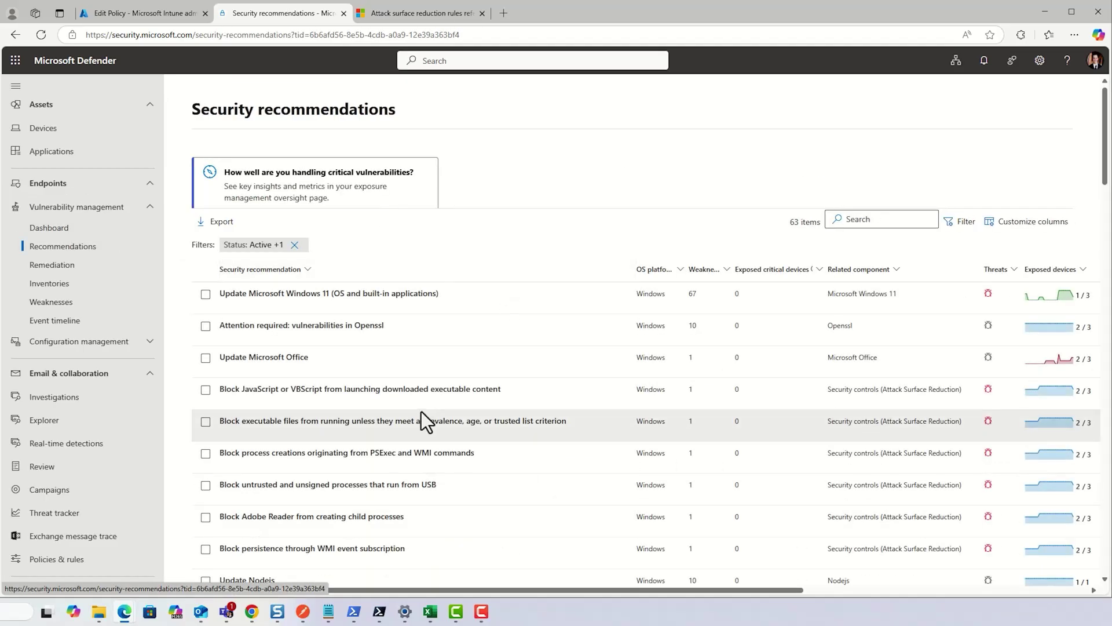
Open the recommendation "Block JavaScript or VBScript from launching downloaded executable content" and examine its insights and user impact
{"action": "left_click", "coordinate": [402, 402]}
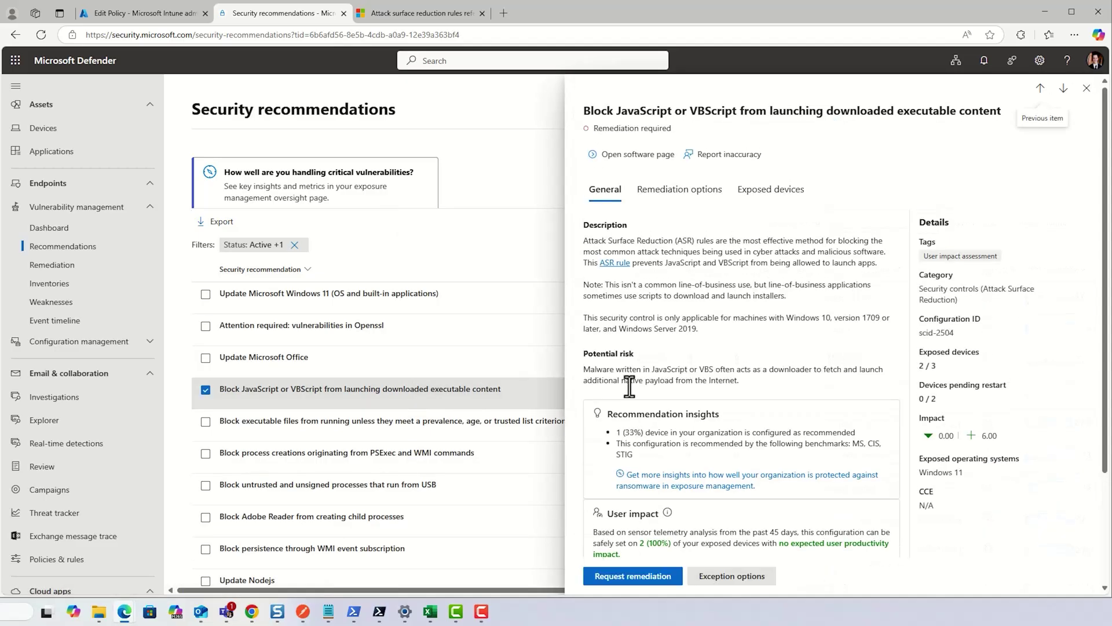
{"action": "scroll", "coordinate": [629, 387], "scroll_direction": "down", "scroll_amount": 2}
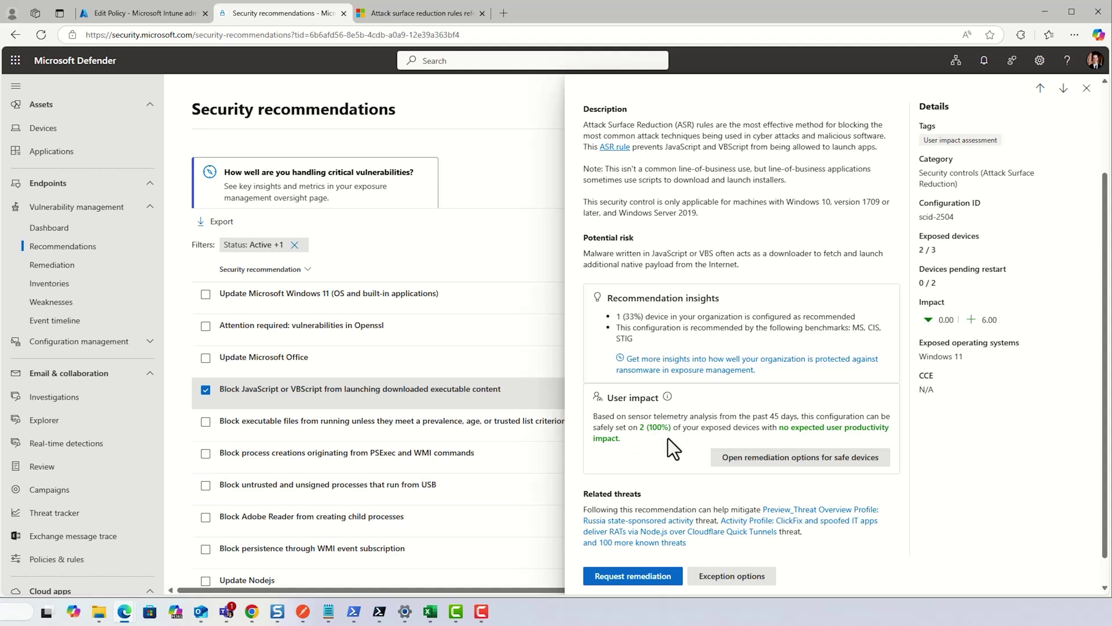
{"action": "scroll", "coordinate": [648, 394], "scroll_direction": "up", "scroll_amount": 2}
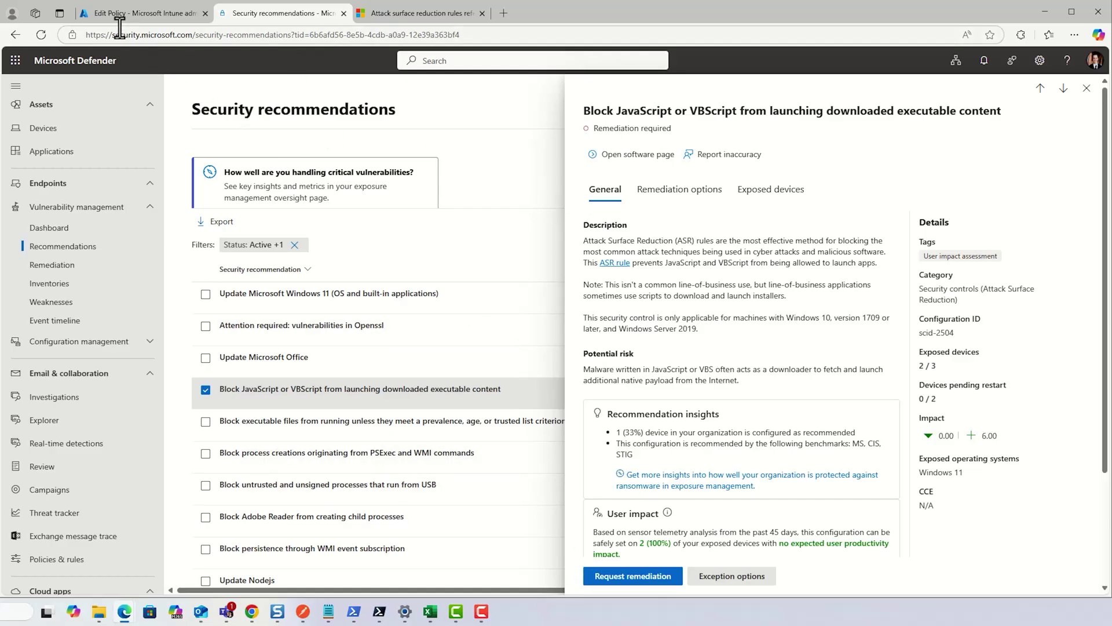
In the Microsoft Learn rules reference, examine the per-rule alert and notification details, comparing rule states, EDR alerts and toast notifications
{"action": "left_click", "coordinate": [423, 13]}
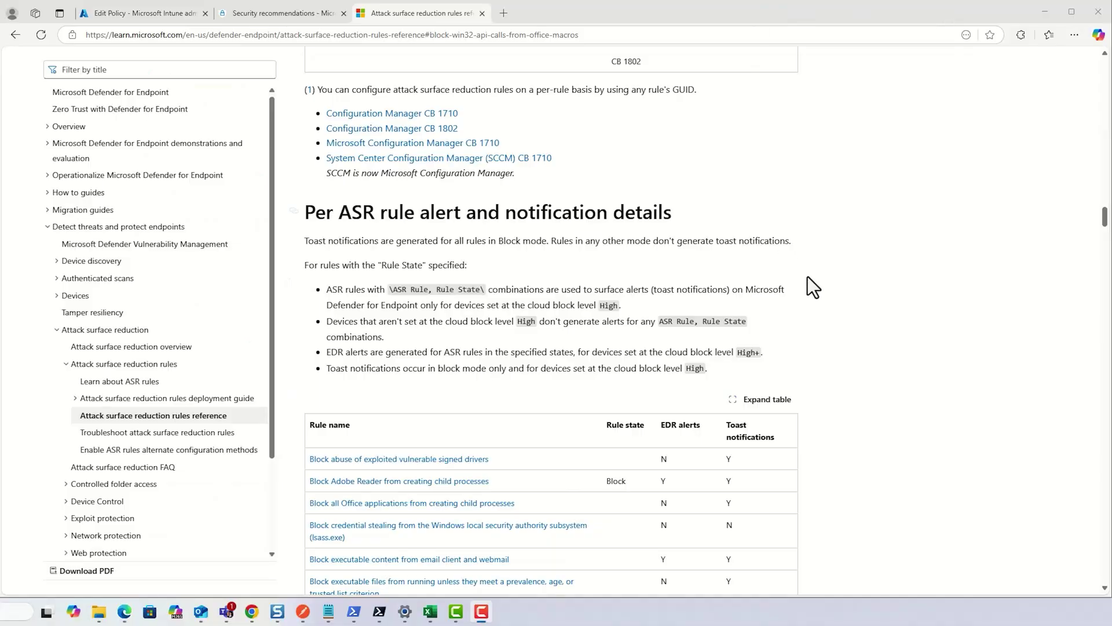
{"action": "scroll", "coordinate": [412, 260], "scroll_direction": "down", "scroll_amount": 1}
{"action": "scroll", "coordinate": [414, 261], "scroll_direction": "up", "scroll_amount": 1}
{"action": "scroll", "coordinate": [413, 263], "scroll_direction": "down", "scroll_amount": 1}
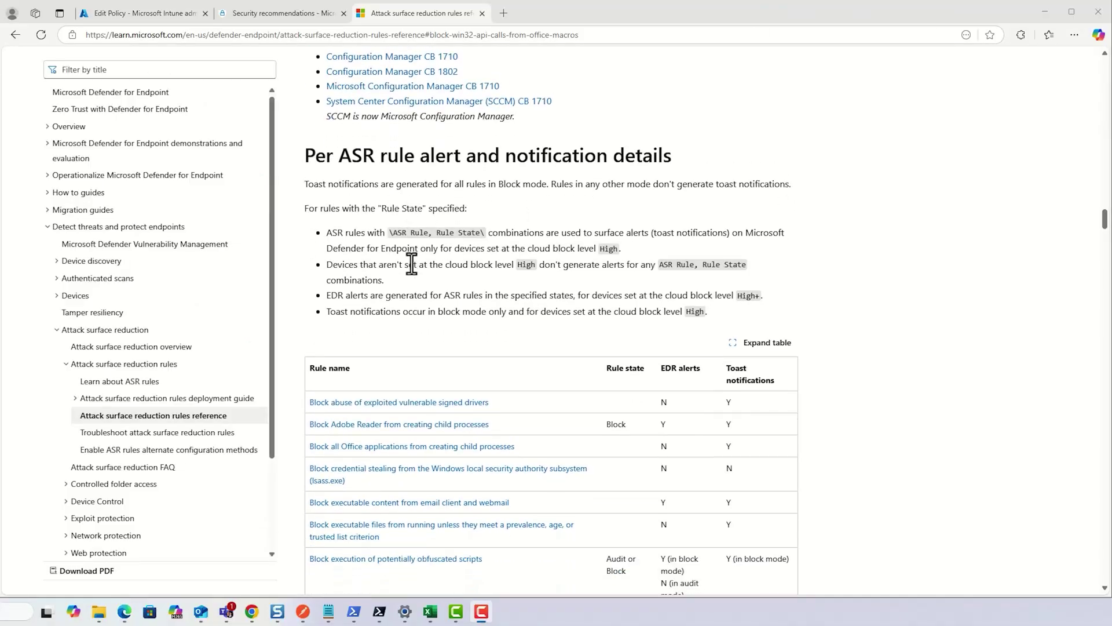
{"action": "scroll", "coordinate": [411, 264], "scroll_direction": "down", "scroll_amount": 1}
{"action": "scroll", "coordinate": [409, 268], "scroll_direction": "down", "scroll_amount": 5}
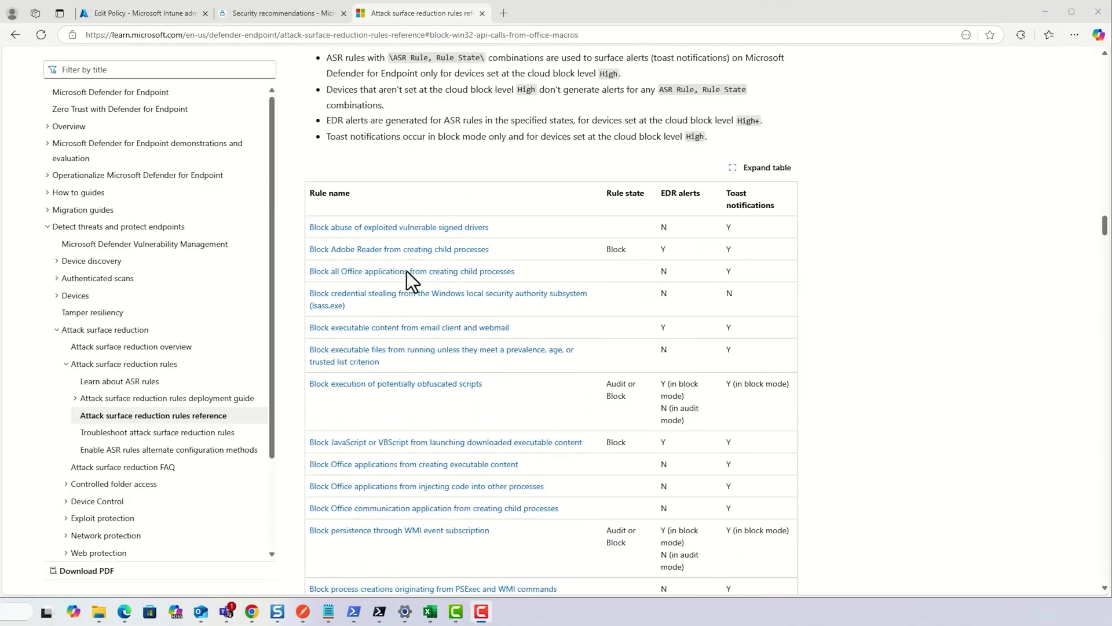
{"action": "scroll", "coordinate": [407, 278], "scroll_direction": "up", "scroll_amount": 2}
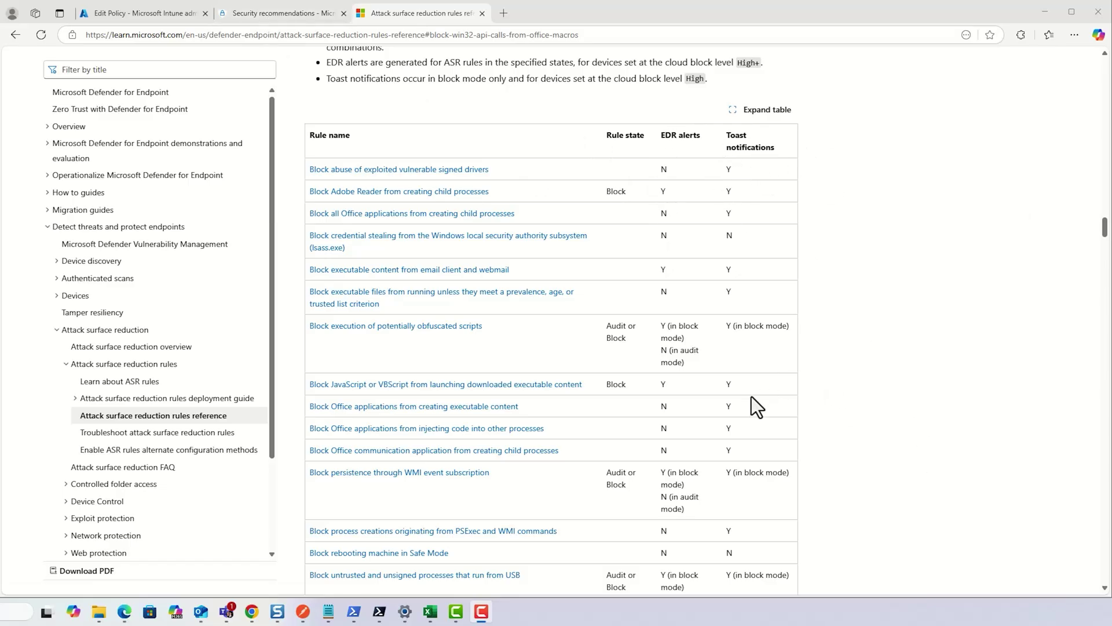
{"action": "scroll", "coordinate": [752, 396], "scroll_direction": "down", "scroll_amount": 3}
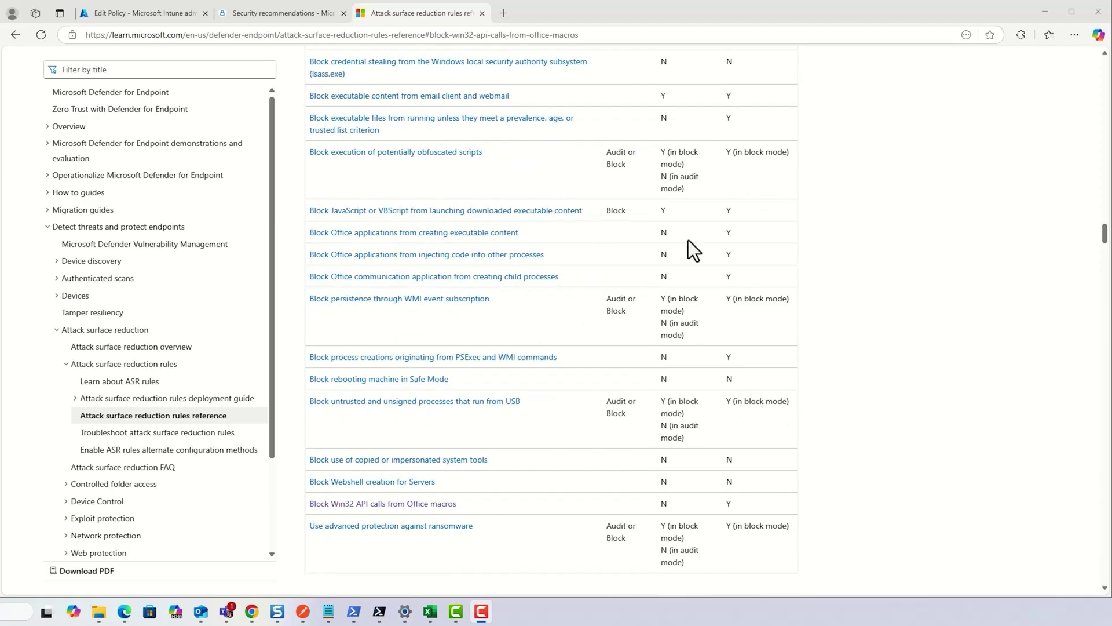
{"action": "scroll", "coordinate": [688, 240], "scroll_direction": "up", "scroll_amount": 2}
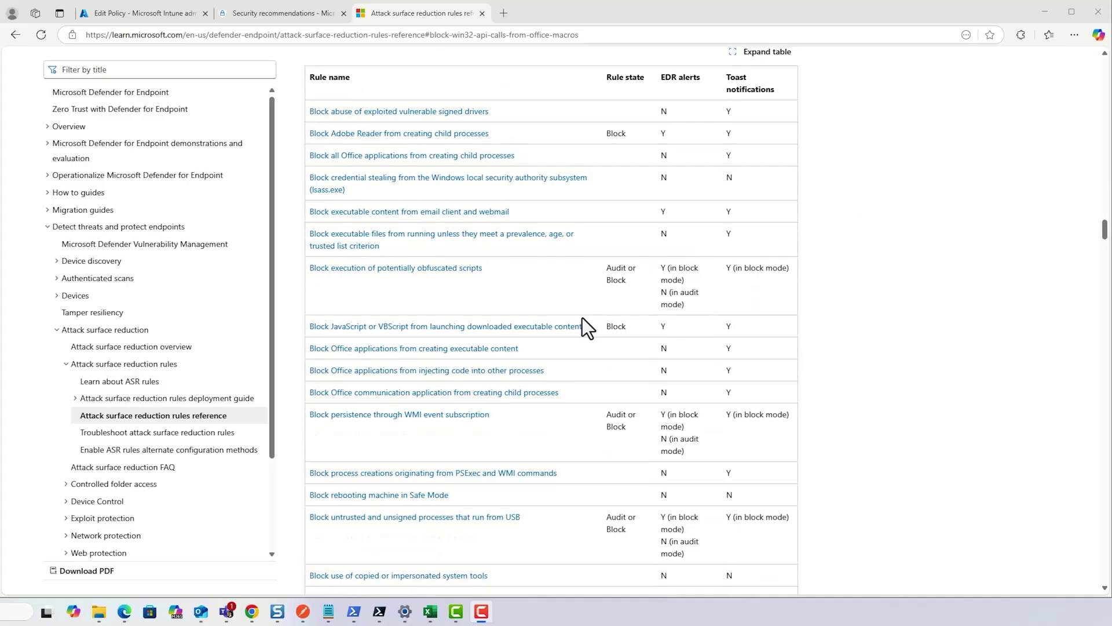
{"action": "scroll", "coordinate": [572, 336], "scroll_direction": "up", "scroll_amount": 3}
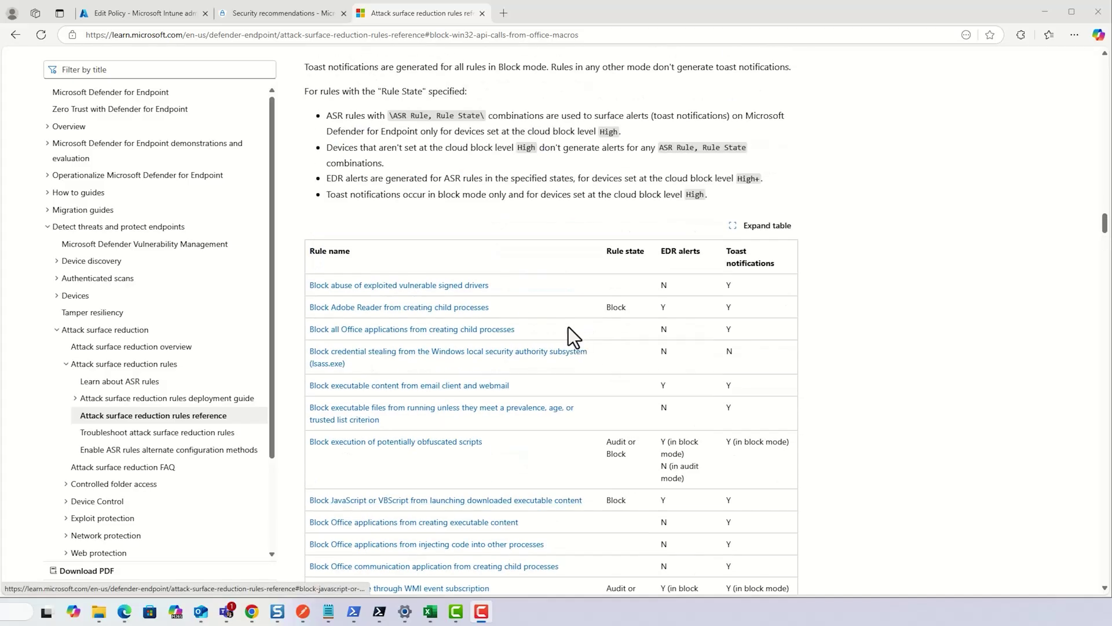
Open the attack surface reduction rules deployment overview and read through the deployment steps, predeployment caveat and rules list by category
{"action": "left_click", "coordinate": [128, 399]}
{"action": "left_click", "coordinate": [156, 429]}
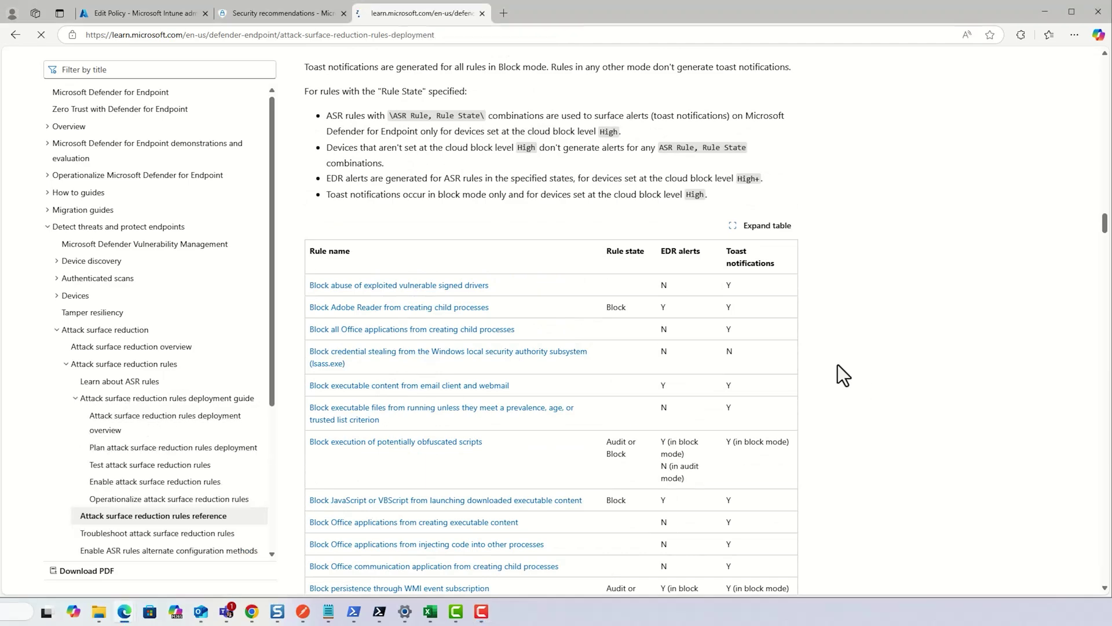
{"action": "scroll", "coordinate": [788, 350], "scroll_direction": "down", "scroll_amount": 10}
{"action": "scroll", "coordinate": [787, 350], "scroll_direction": "down", "scroll_amount": 2}
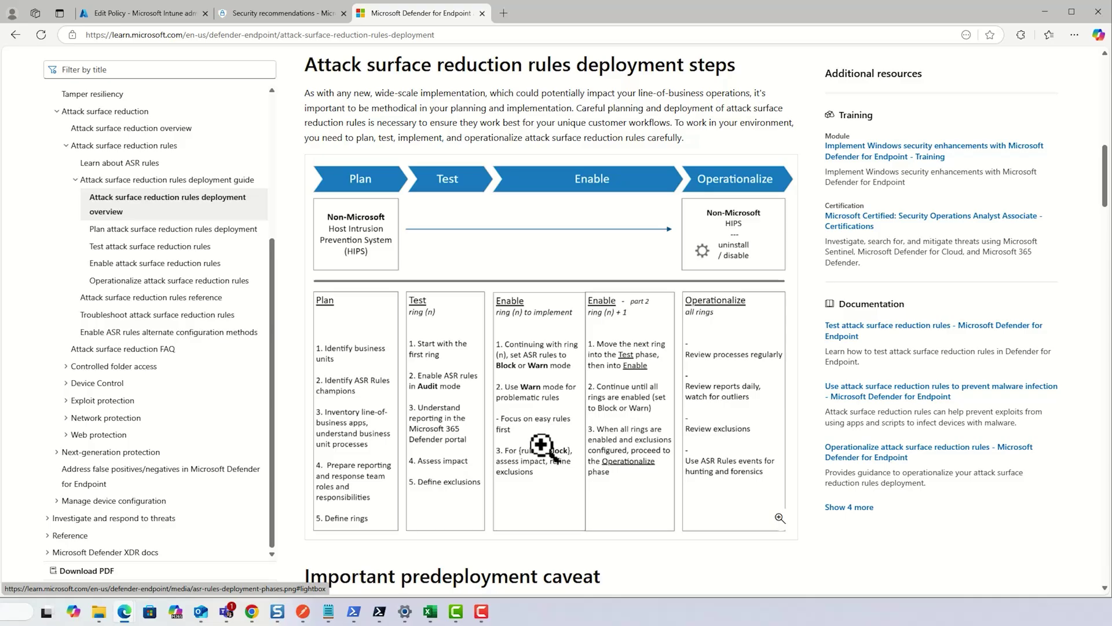
{"action": "scroll", "coordinate": [541, 446], "scroll_direction": "down", "scroll_amount": 5}
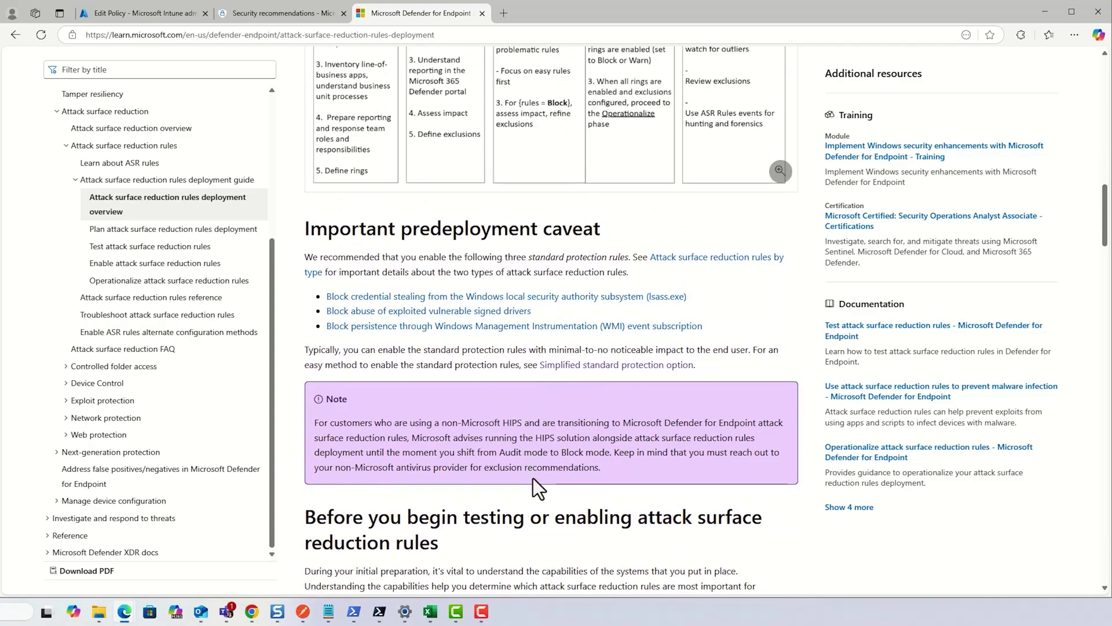
{"action": "scroll", "coordinate": [533, 479], "scroll_direction": "down", "scroll_amount": 4}
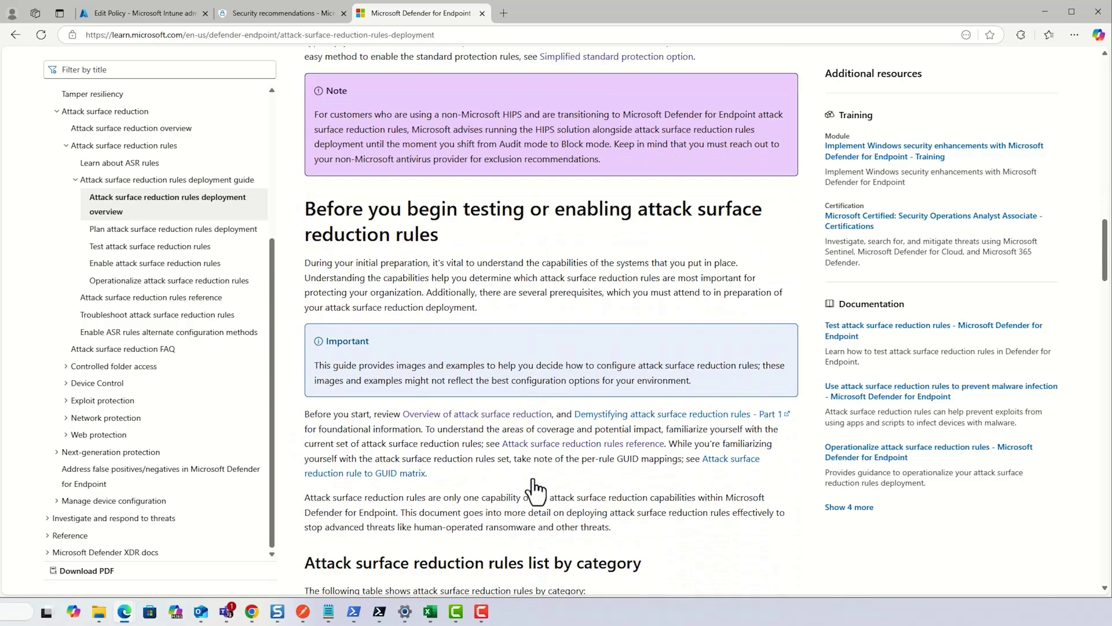
{"action": "scroll", "coordinate": [533, 481], "scroll_direction": "down", "scroll_amount": 3}
{"action": "scroll", "coordinate": [536, 490], "scroll_direction": "down", "scroll_amount": 4}
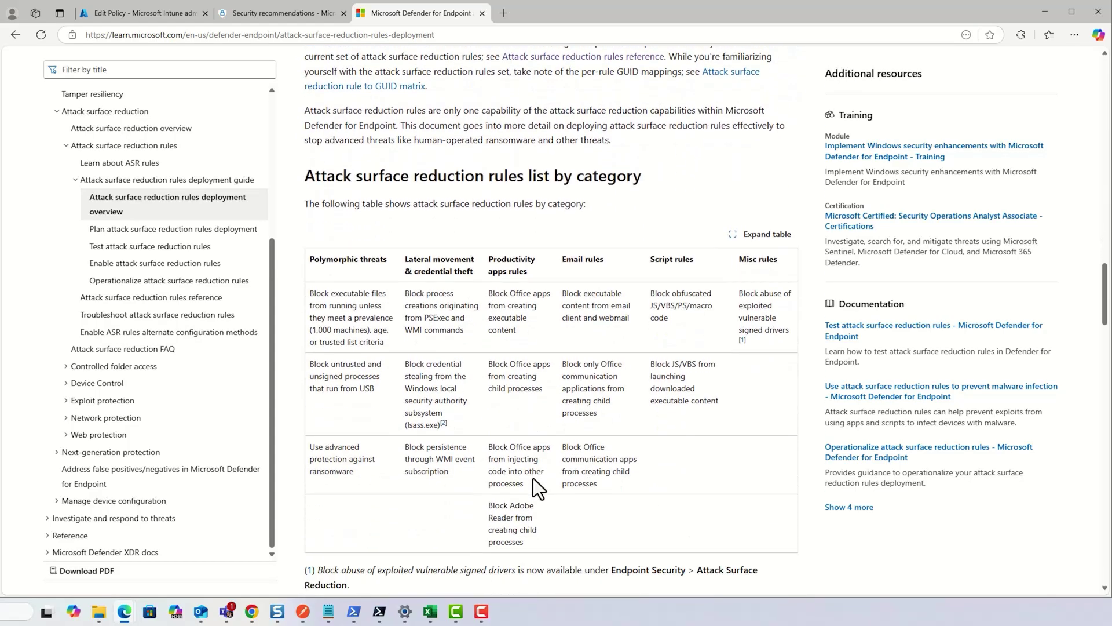